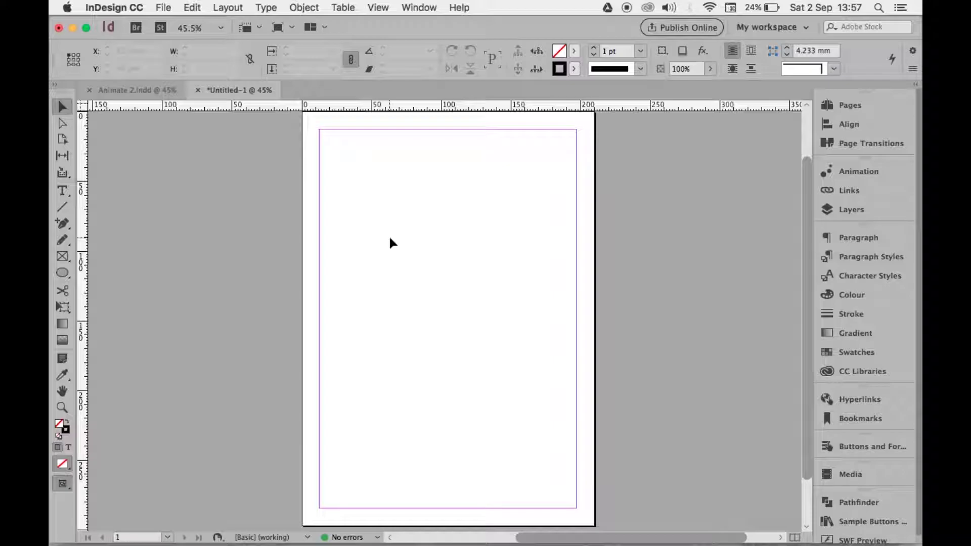
Place the image _MG_6057.JPG from the page's upper-left corner at about 342.6 × 228.4 mm, extending beyond the right page edge
left_click(167, 6)
left_click(472, 396)
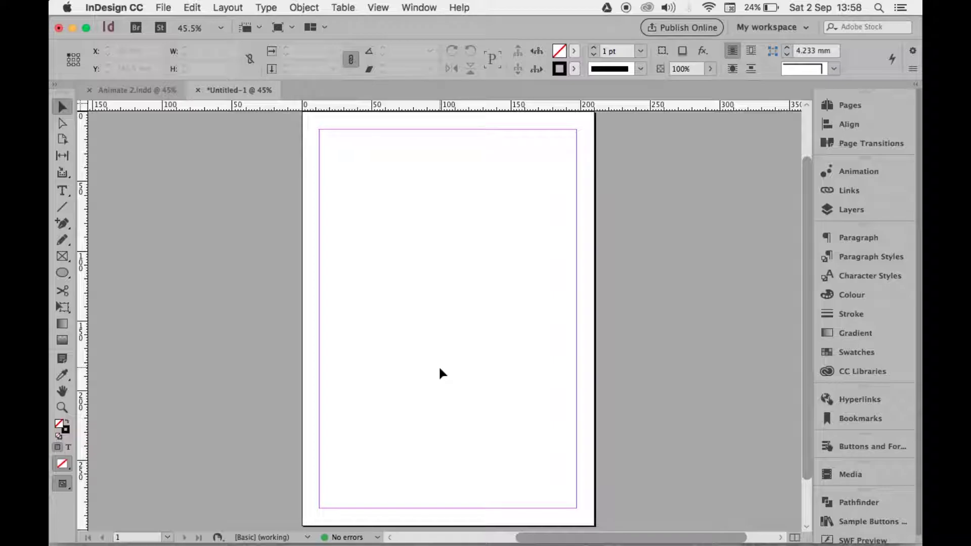
key("super+d")
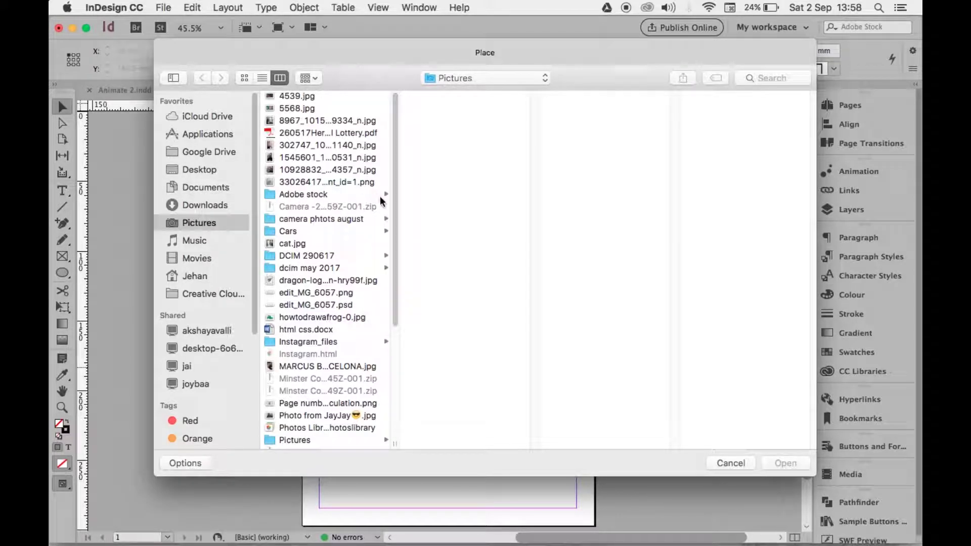
scroll(329, 106, "up", 2)
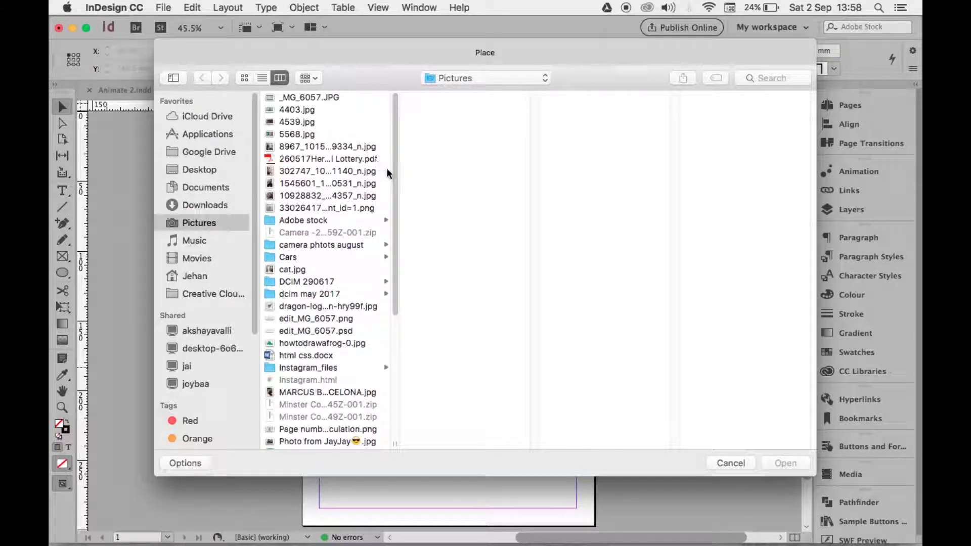
left_click(318, 96)
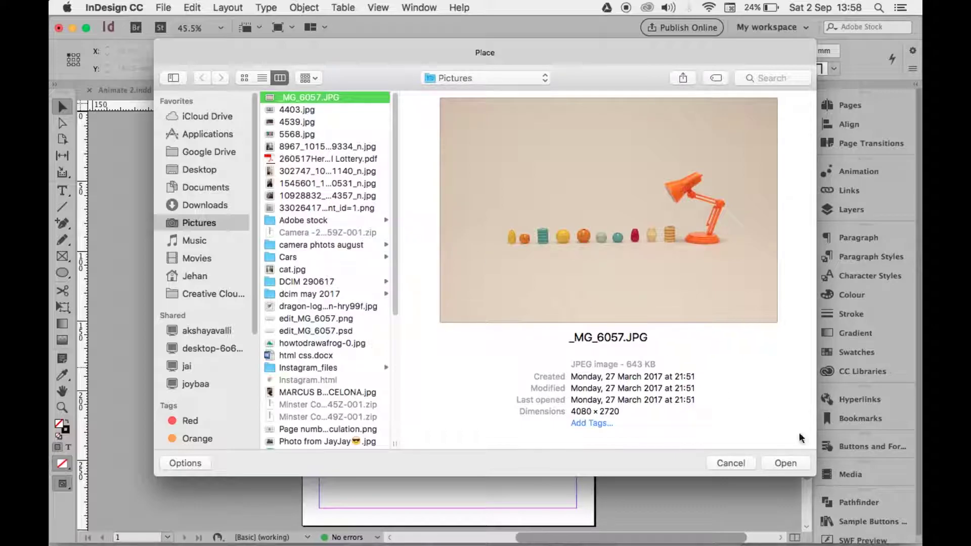
left_click(798, 461)
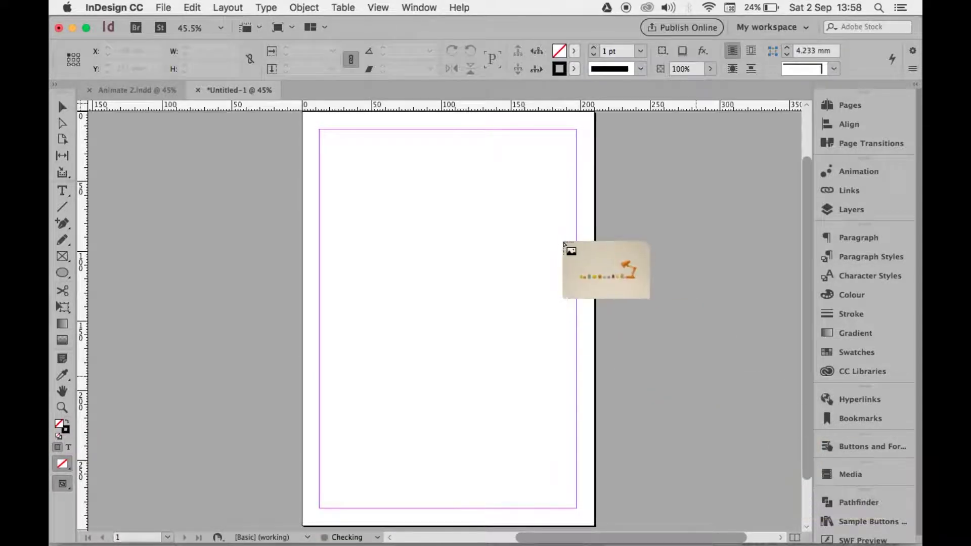
left_click_drag(303, 113, 785, 531)
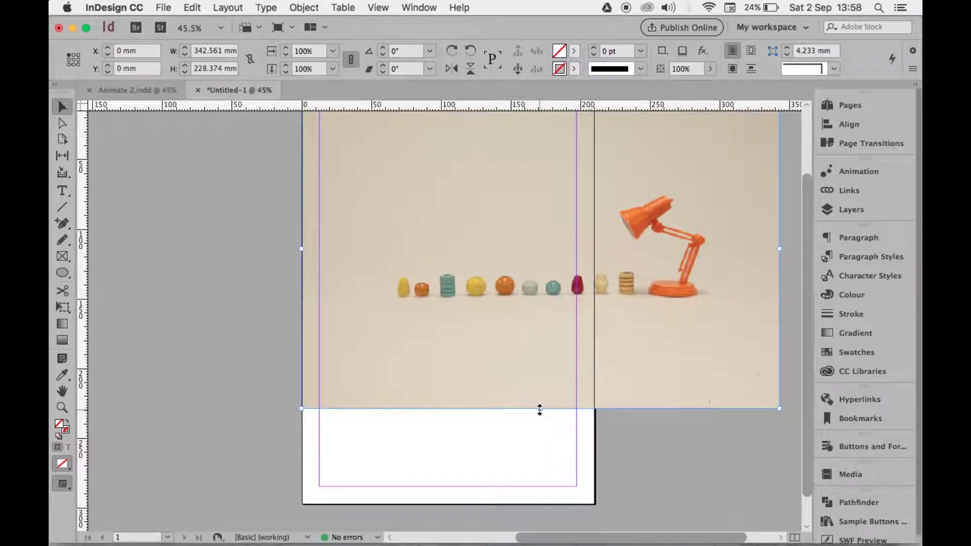
Enlarge the placed image proportionally to 445.5 × 297 mm so it covers the full page height
left_click_drag(539, 410, 544, 503)
left_click_drag(418, 388, 533, 378)
double_click(532, 377)
left_click_drag(613, 409, 618, 504)
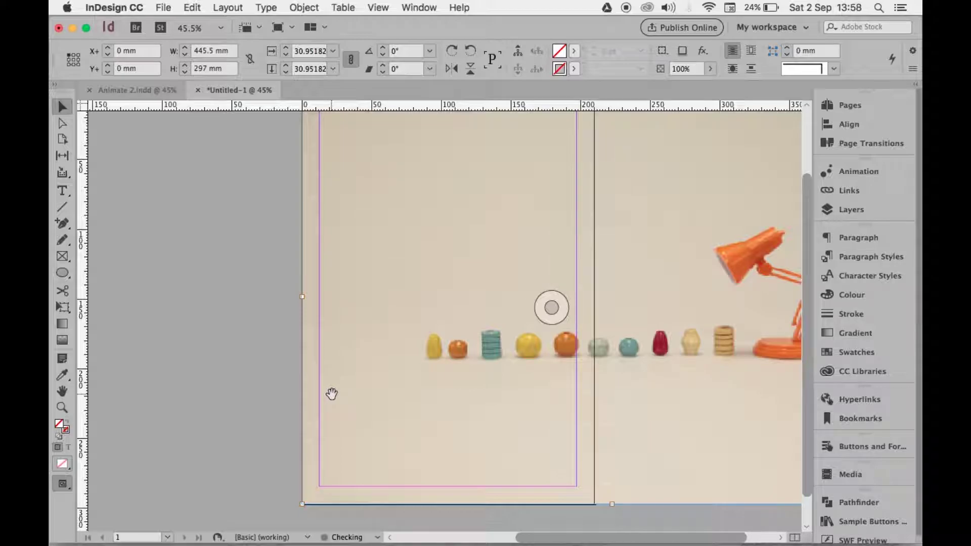
left_click(212, 375)
scroll(319, 372, "down", 2)
scroll(326, 375, "up", 4)
left_click(325, 374)
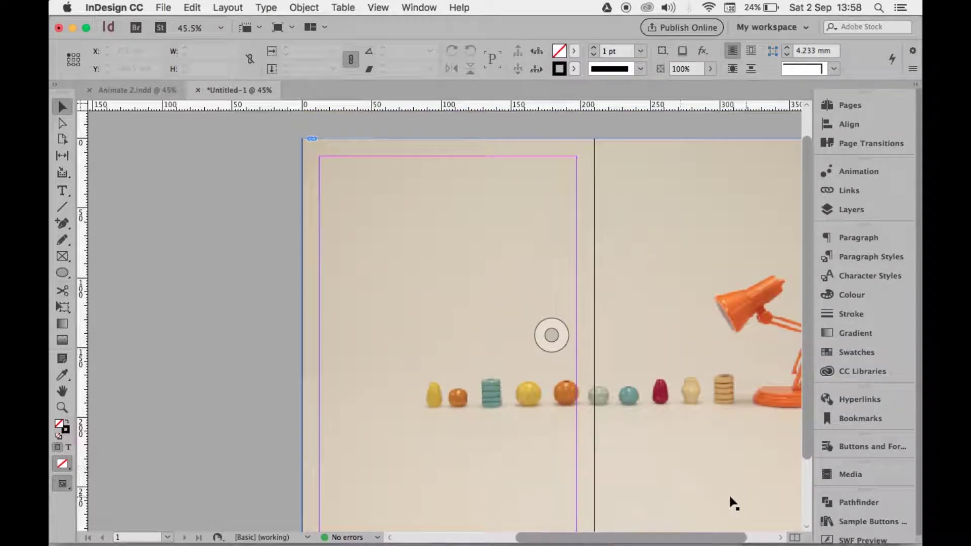
Crop the right side of the image frame to a width of about 417.9 mm
key("super+minus")
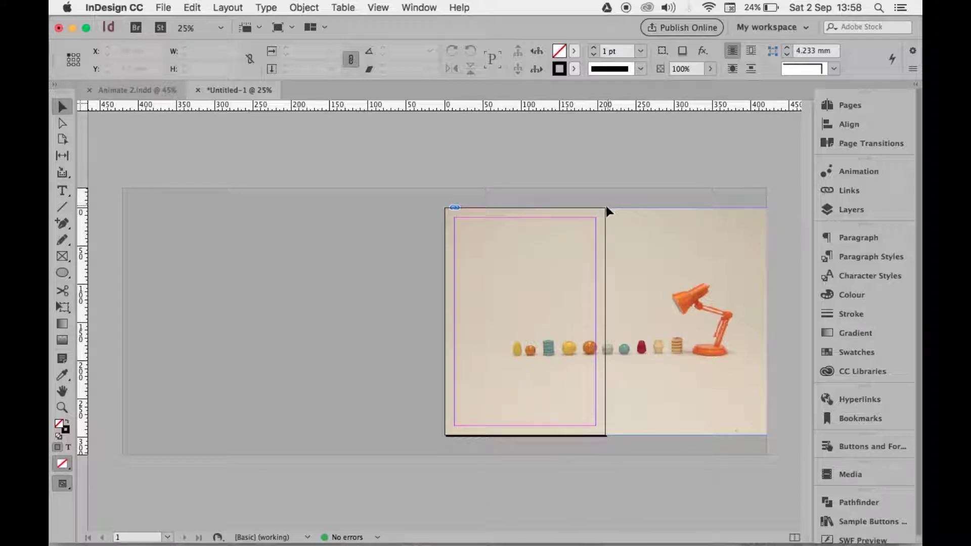
left_click(753, 289)
left_click_drag(786, 322, 765, 322)
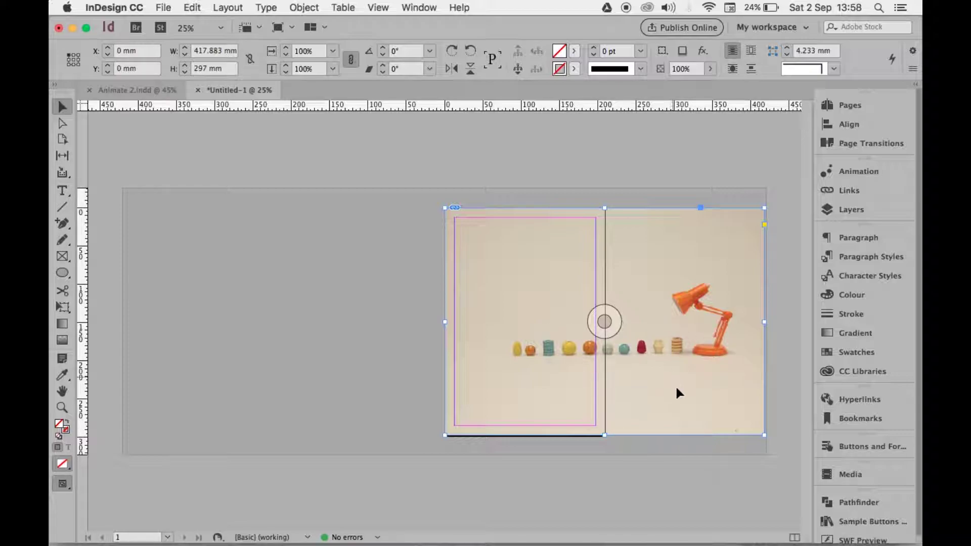
left_click(684, 443)
left_click(686, 362)
Name the selected background image BKG in its animation settings
left_click(842, 171)
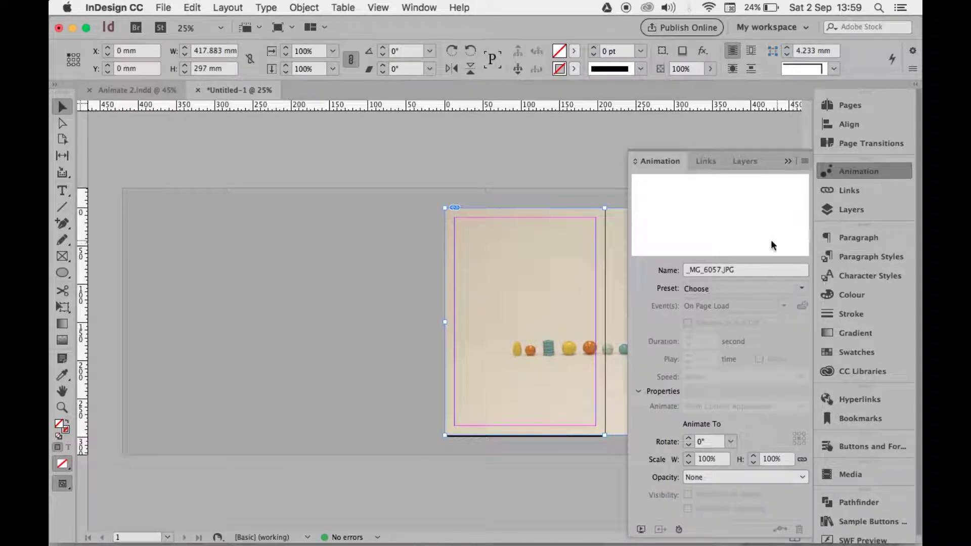
left_click_drag(737, 270, 675, 273)
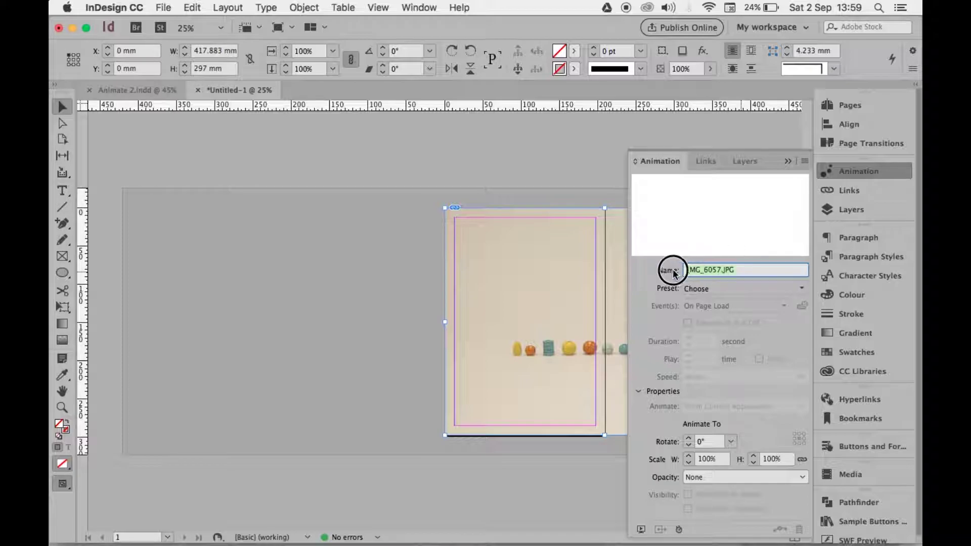
type("BK")
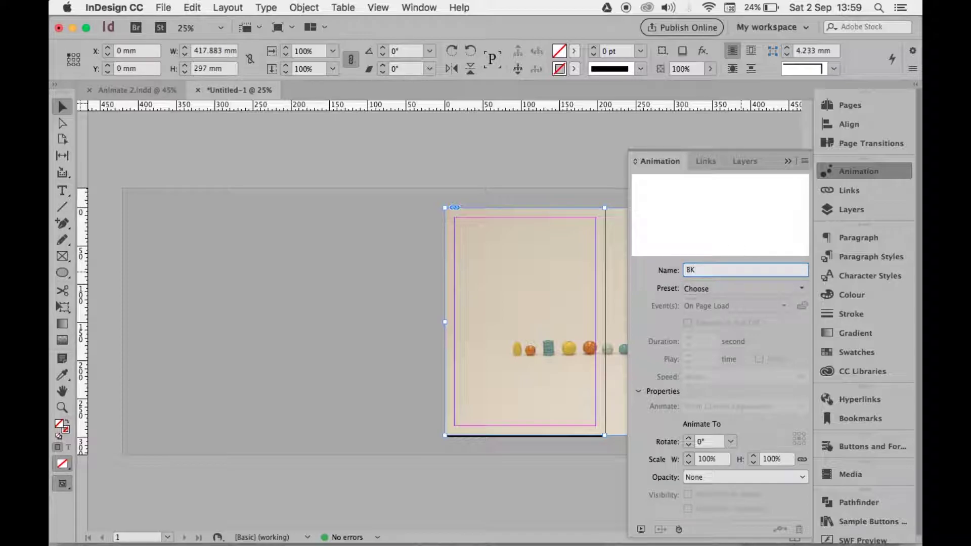
key("BackSpace")
type("KC")
Apply the Move Left animation preset to the background image
left_click(801, 287)
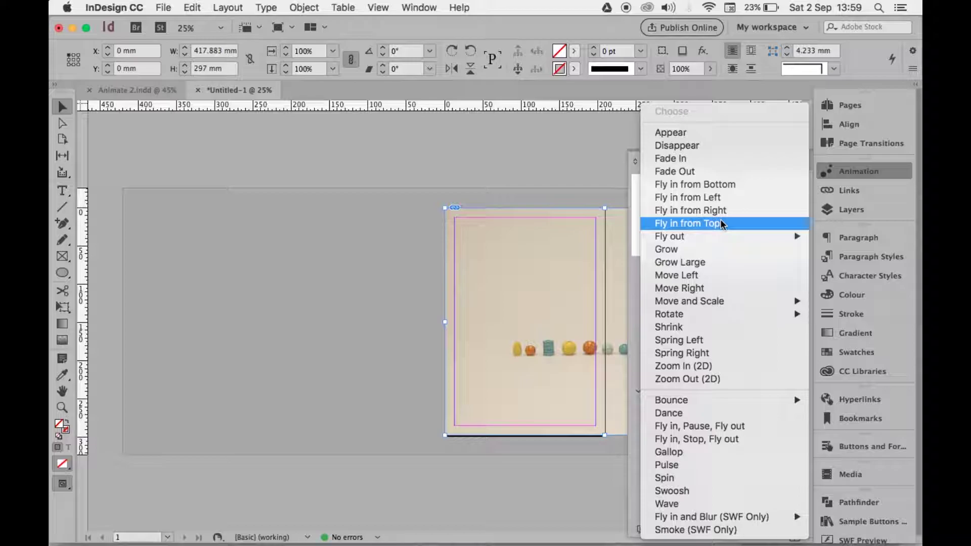
left_click(718, 274)
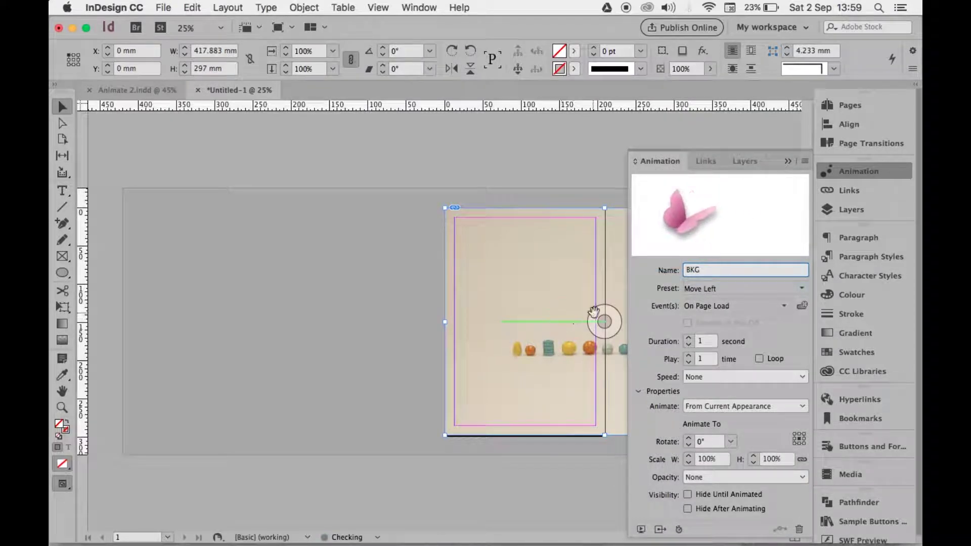
left_click_drag(604, 319, 603, 324)
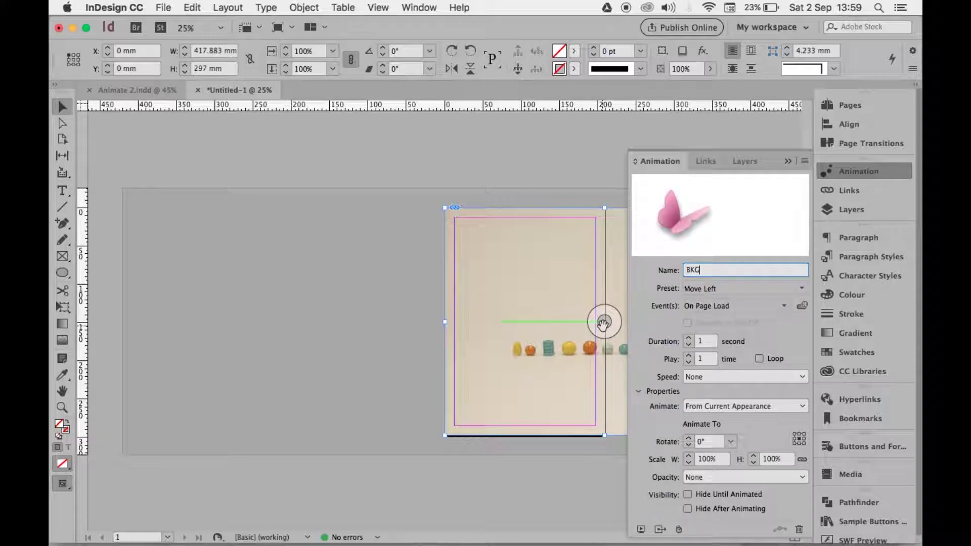
Set the background animation's duration to 3.25 seconds and its speed to Ease In and Out
key("super+equal")
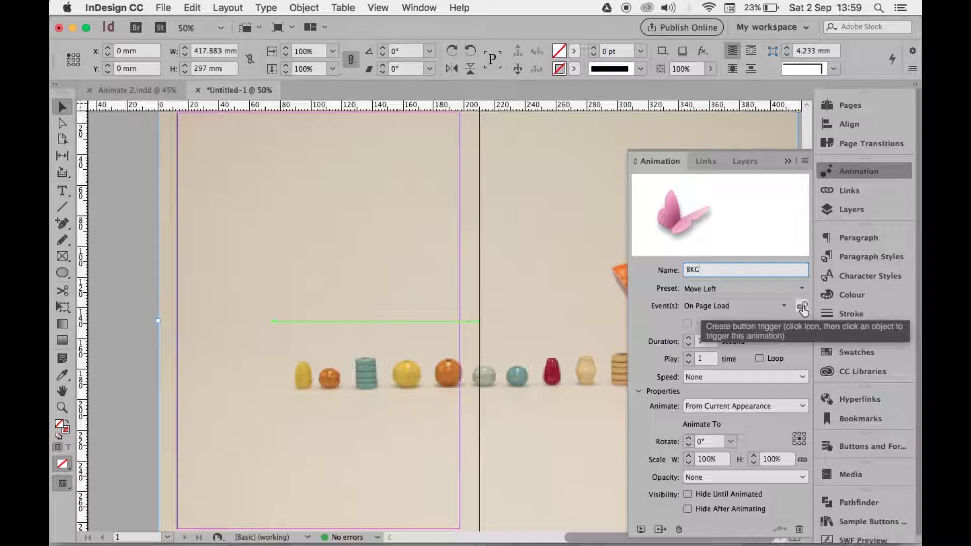
left_click(689, 338)
left_click(688, 338)
left_click(688, 338)
left_click(688, 338)
left_click(689, 338)
left_click(688, 338)
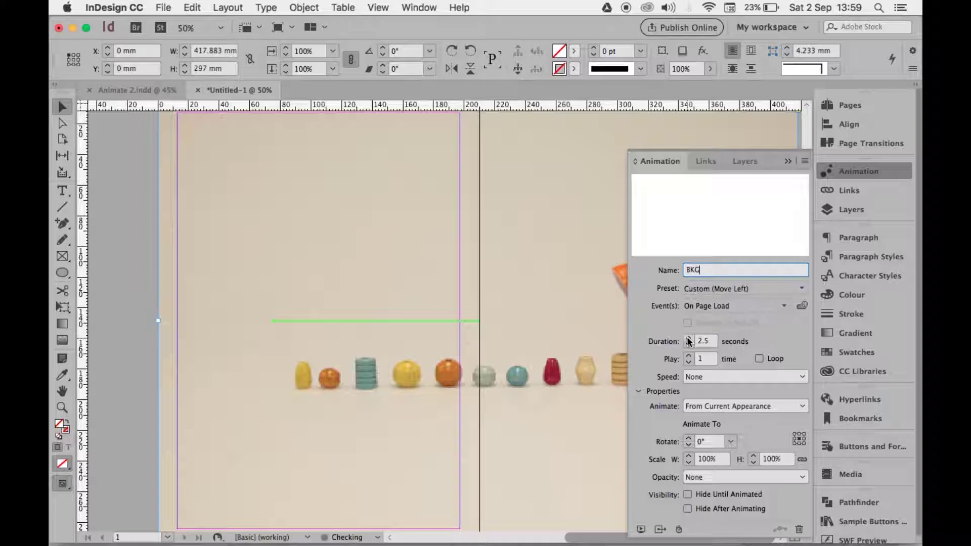
left_click(689, 338)
left_click(688, 338)
left_click(688, 338)
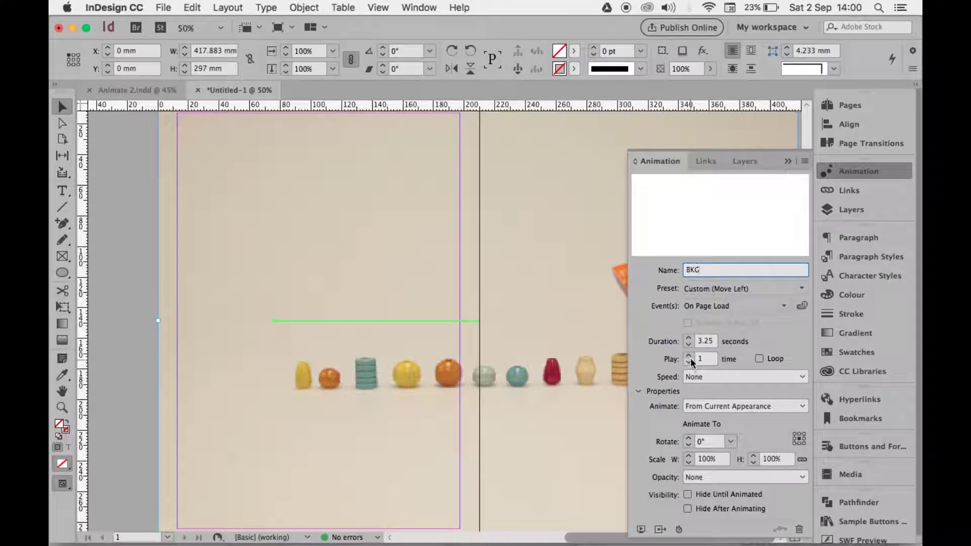
left_click(748, 378)
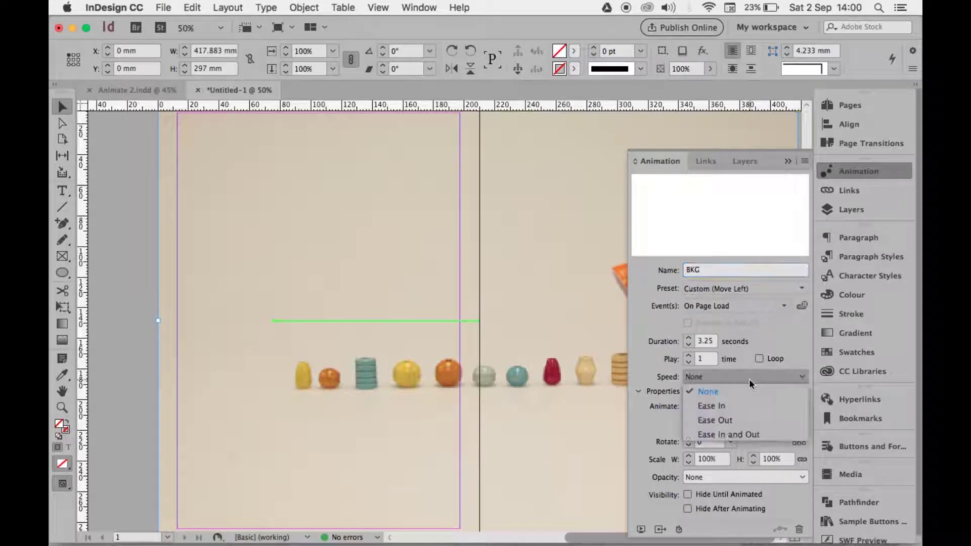
left_click(743, 434)
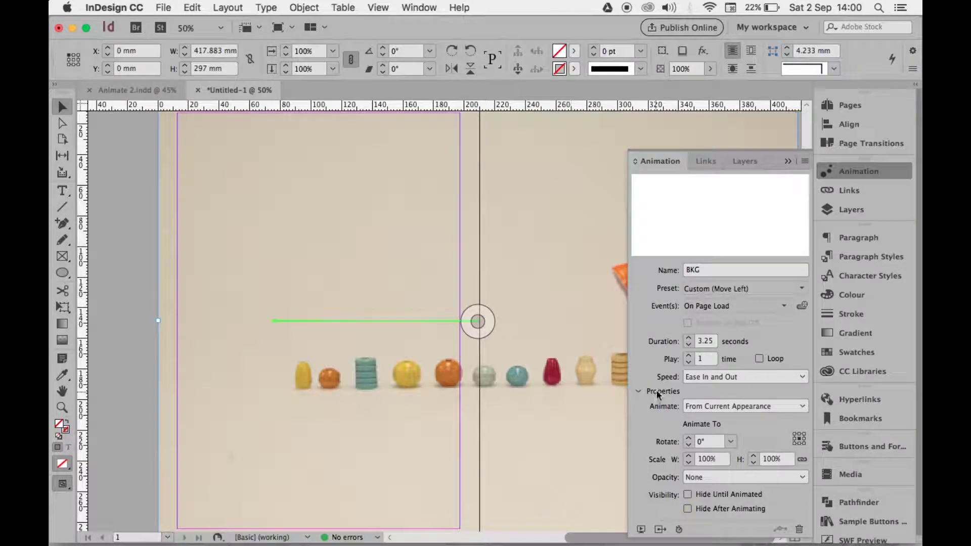
Check the Animate property's options and preview the background image's animation
left_click(713, 405)
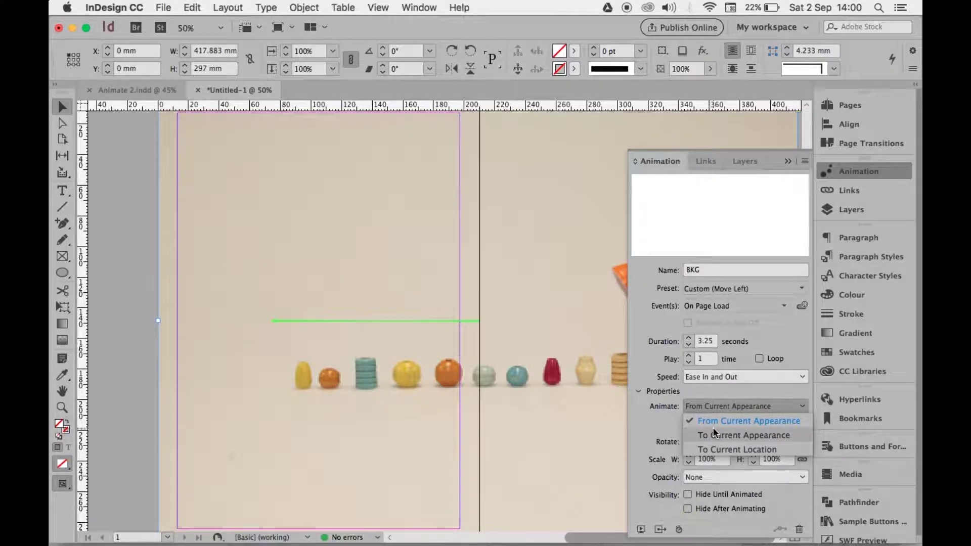
left_click(655, 425)
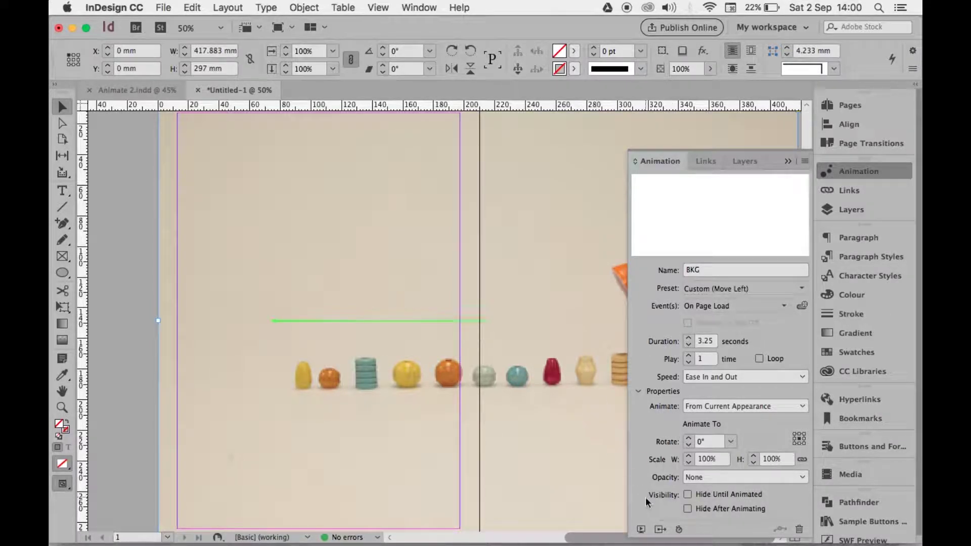
left_click(642, 529)
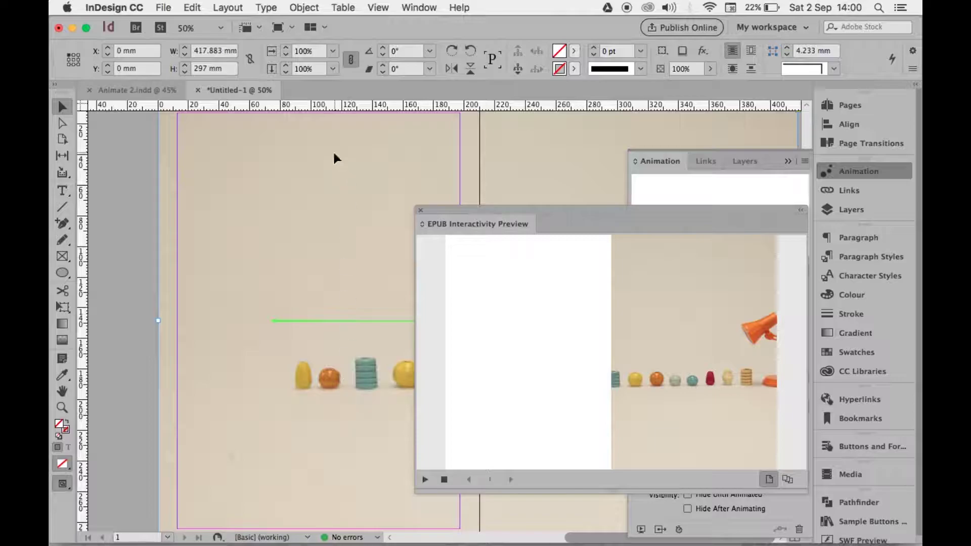
left_click(421, 209)
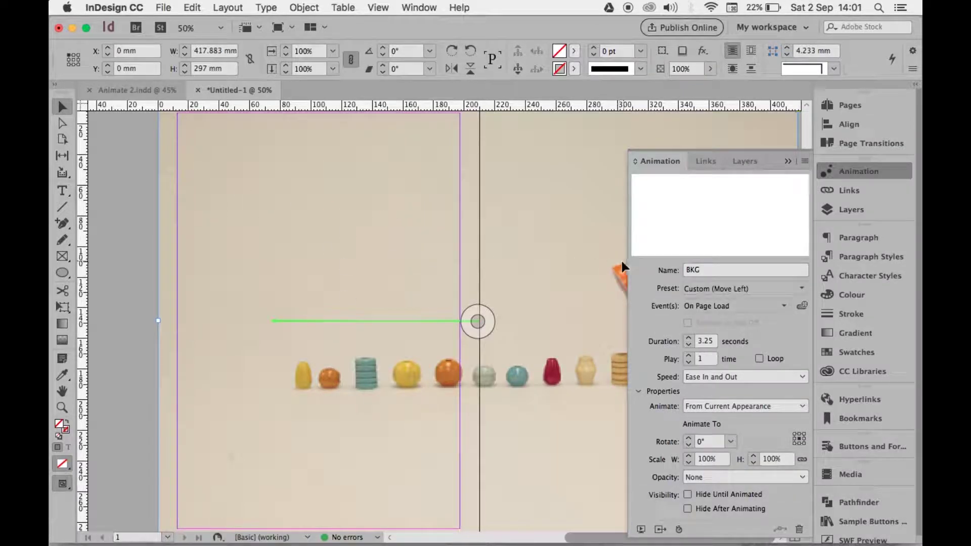
Lock the image's layer and add a new layer above it named Text Box
left_click(854, 210)
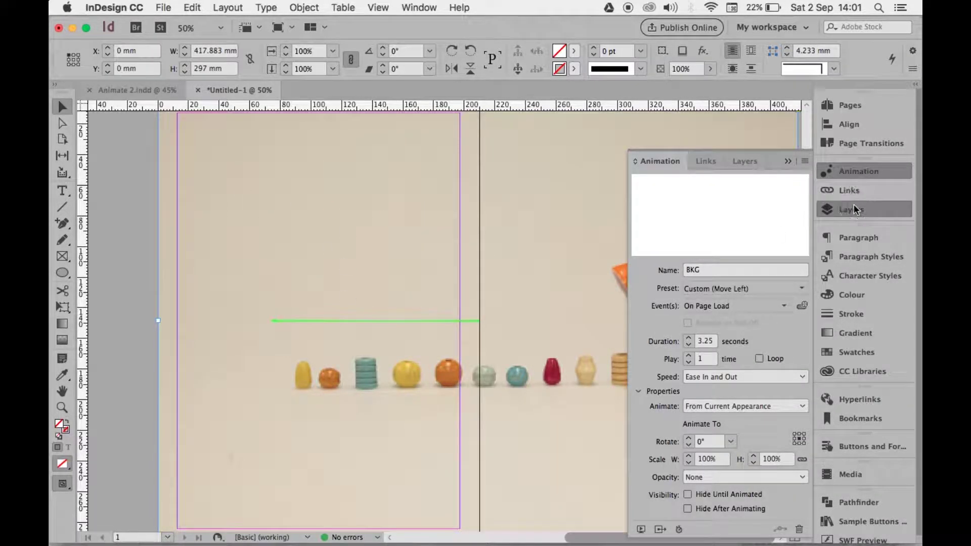
left_click(773, 523)
left_click(652, 194)
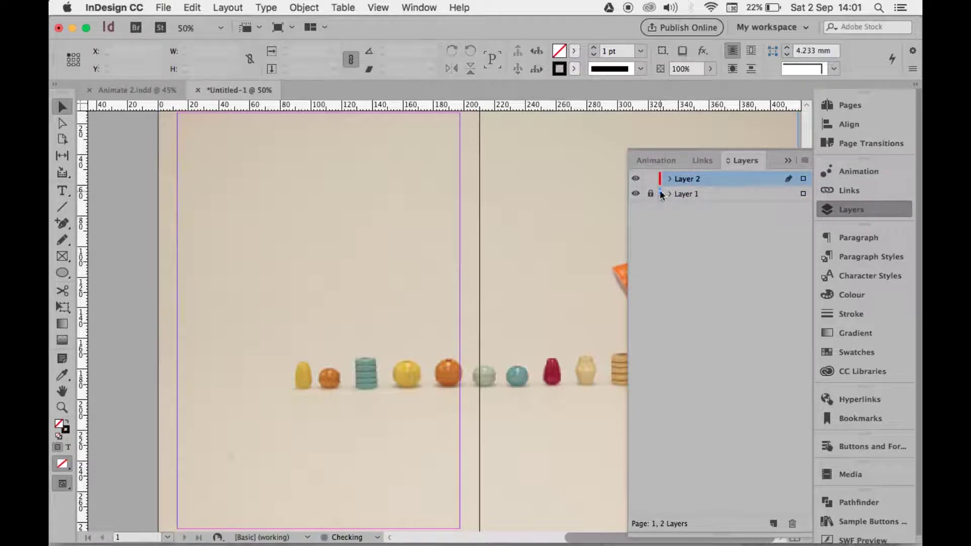
double_click(700, 178)
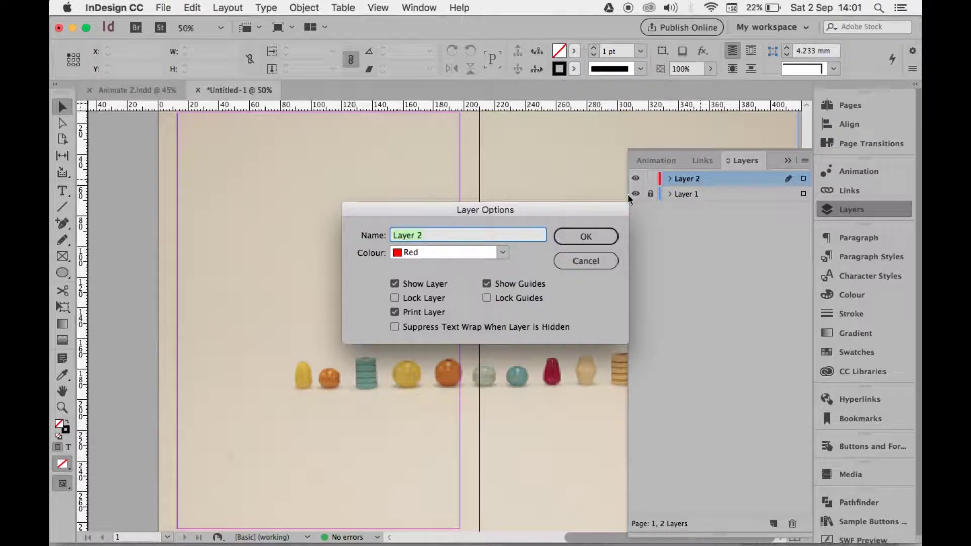
type("Text Box")
key("Return")
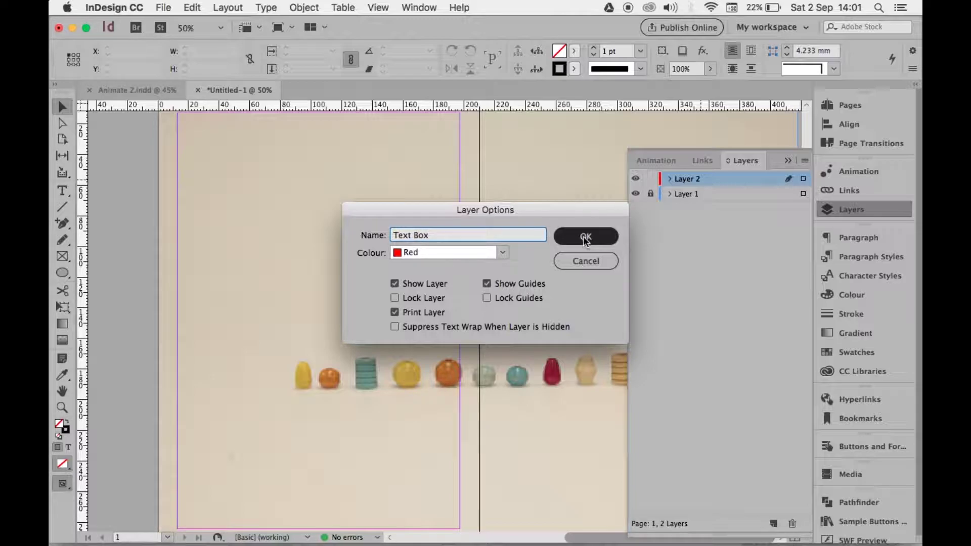
Draw a text frame near the page's upper-left margin corner and enter "Text box" in it
left_click(62, 190)
left_click_drag(193, 130, 345, 192)
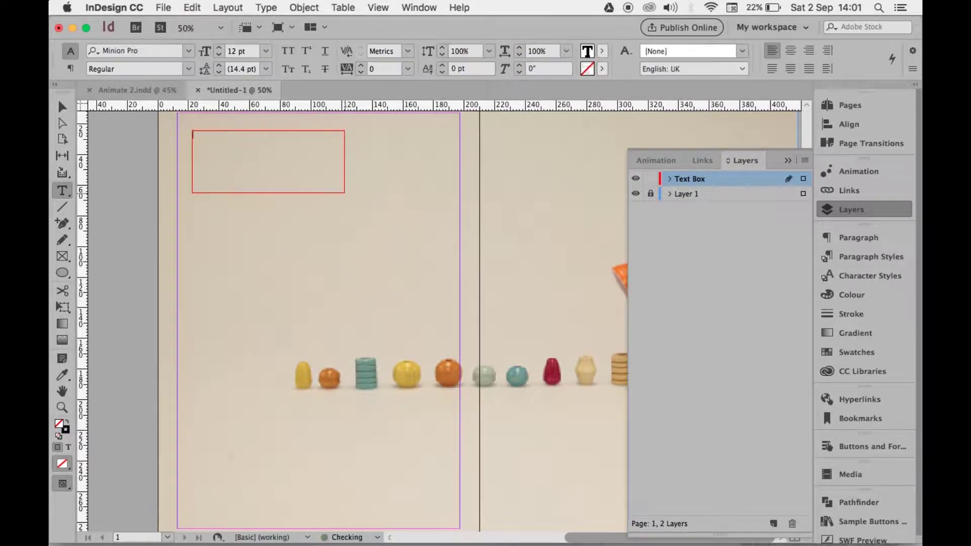
type("Text b")
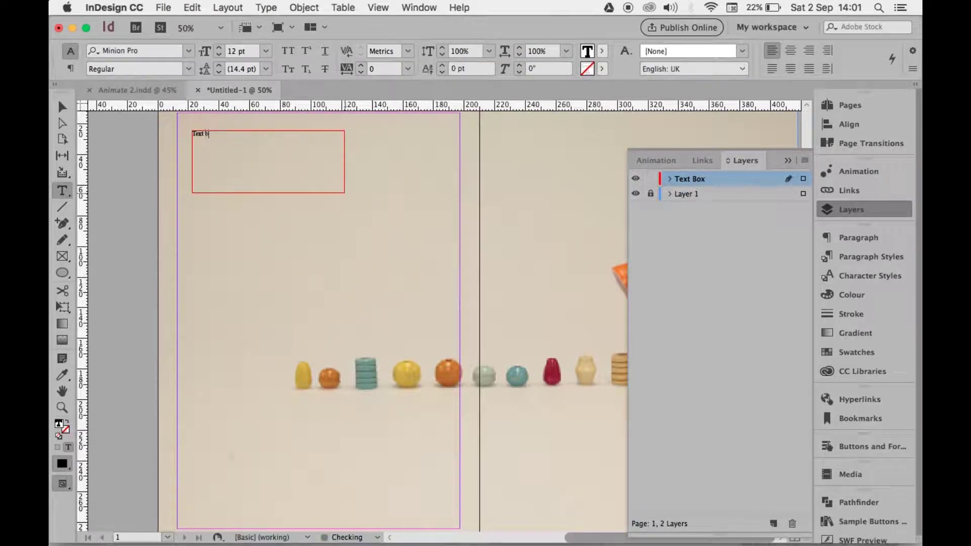
type("ox")
Set the font size of the "Text box" text to 37 pt
left_click_drag(216, 134, 179, 133)
left_click(162, 8)
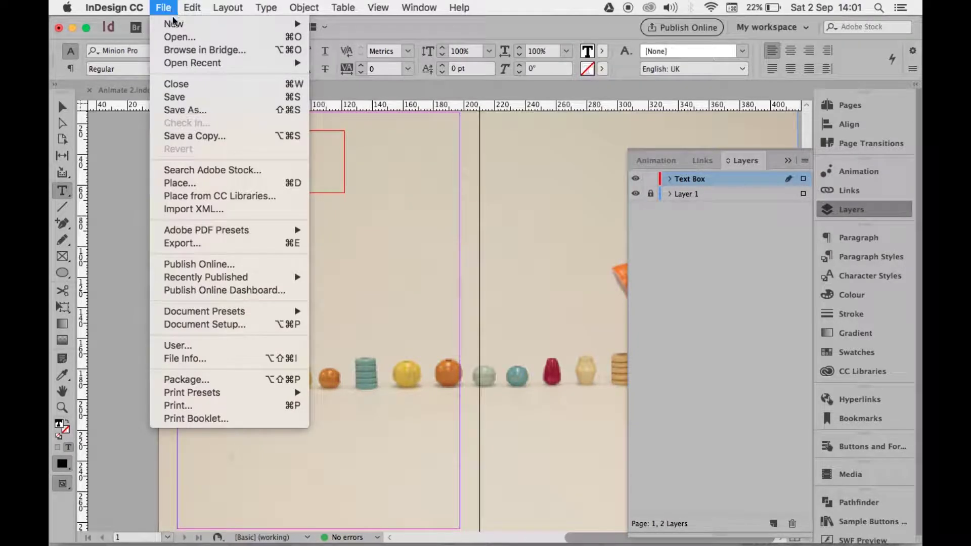
left_click(163, 8)
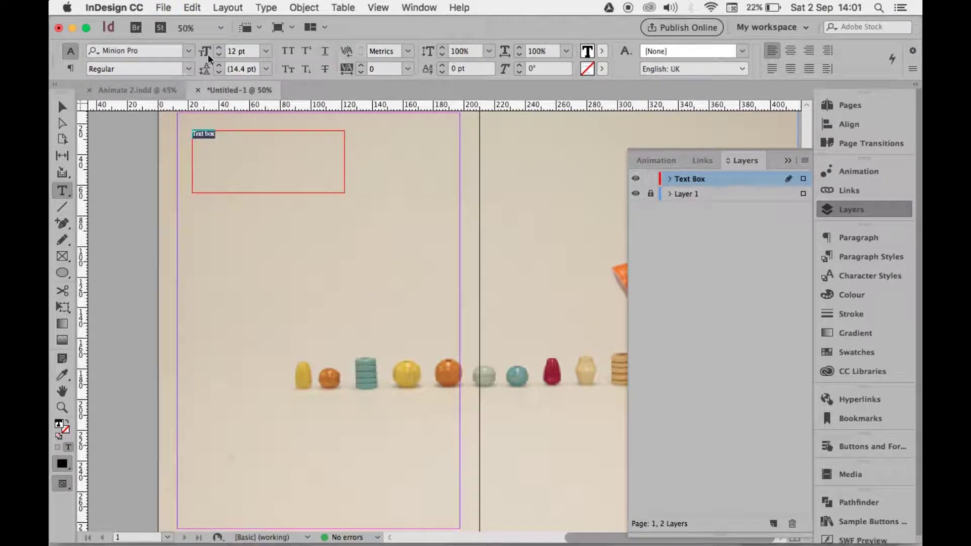
left_click(268, 53)
left_click(260, 182)
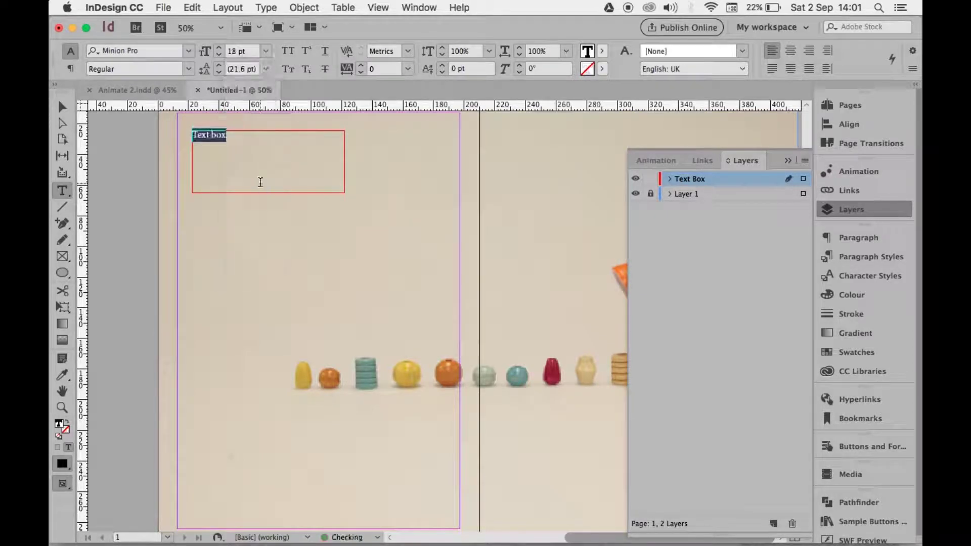
left_click(220, 52)
left_click(220, 52)
left_click(220, 52)
left_click(220, 52)
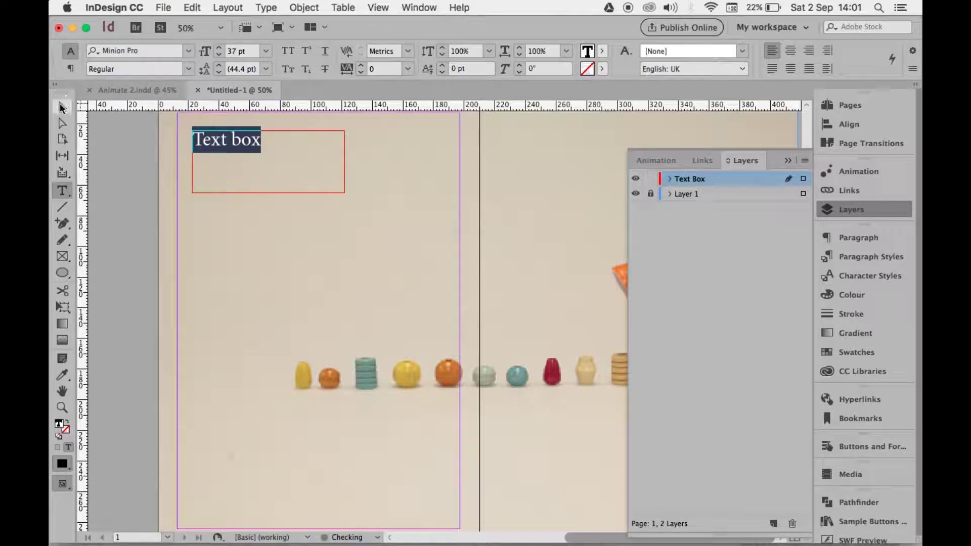
Fit the text frame to its text and move it beyond the page's right edge, at about X 226 mm, Y 94 mm
left_click(62, 107)
double_click(345, 192)
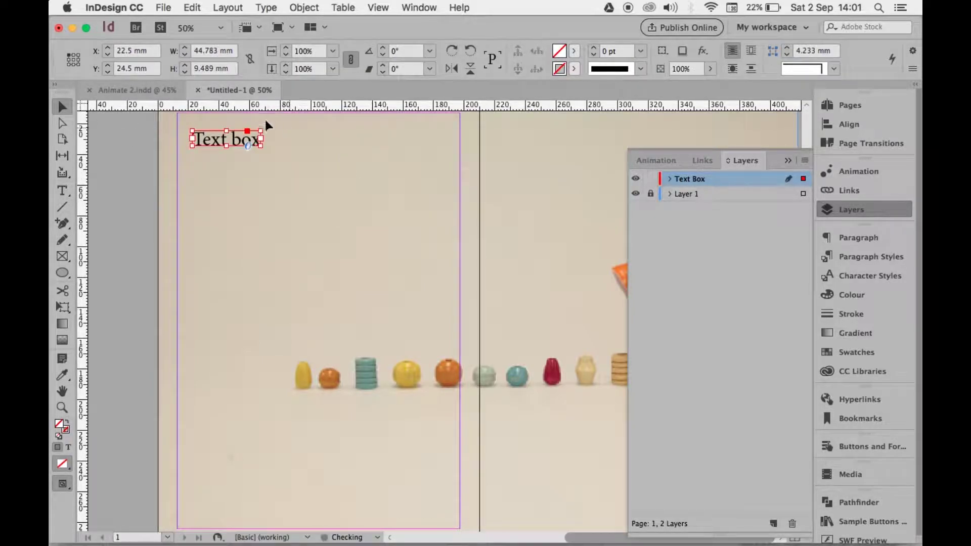
left_click_drag(235, 136, 282, 241)
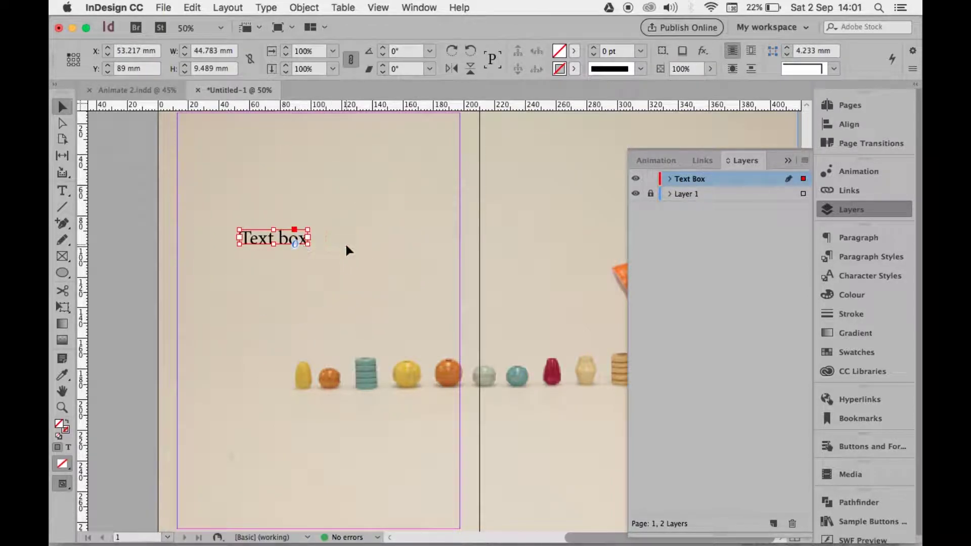
left_click_drag(273, 241, 524, 235)
left_click(645, 161)
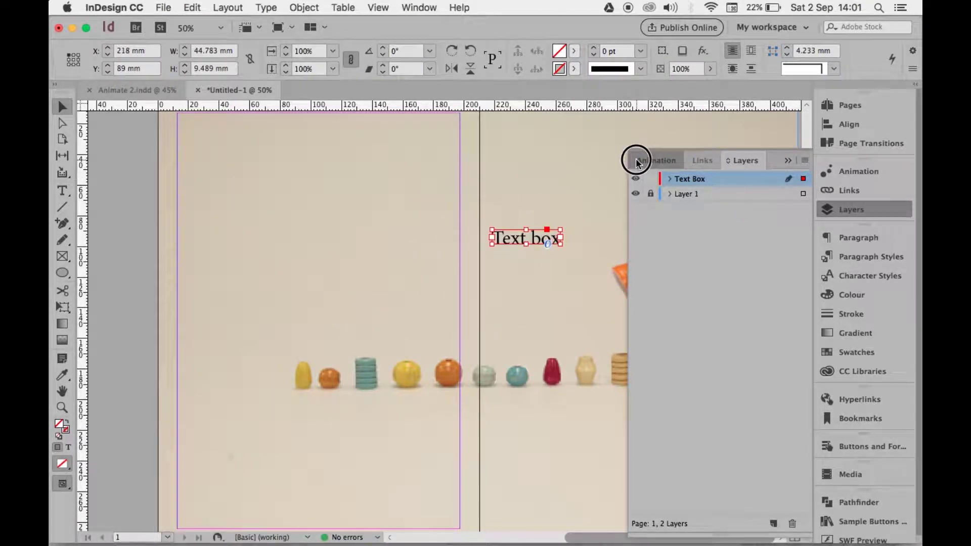
left_click_drag(541, 241, 552, 224)
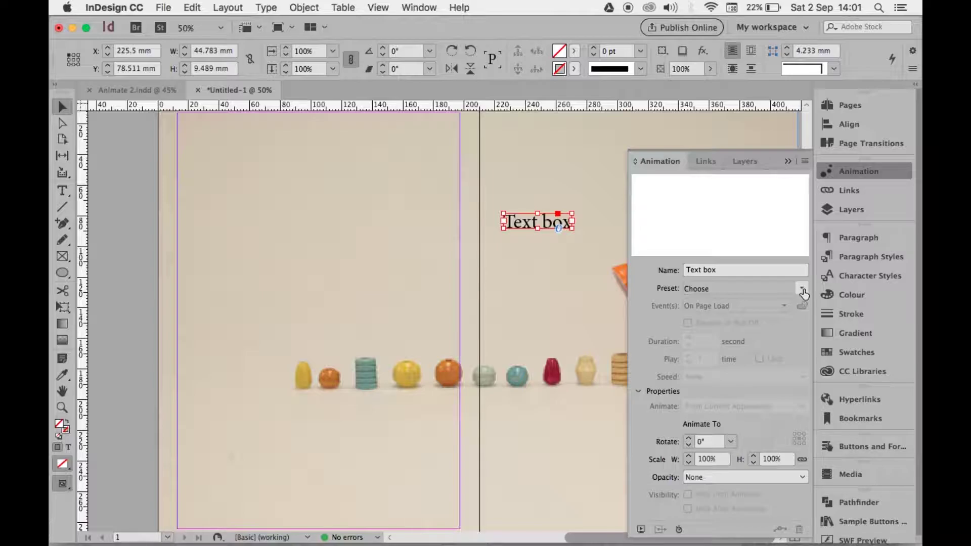
left_click_drag(534, 227, 536, 247)
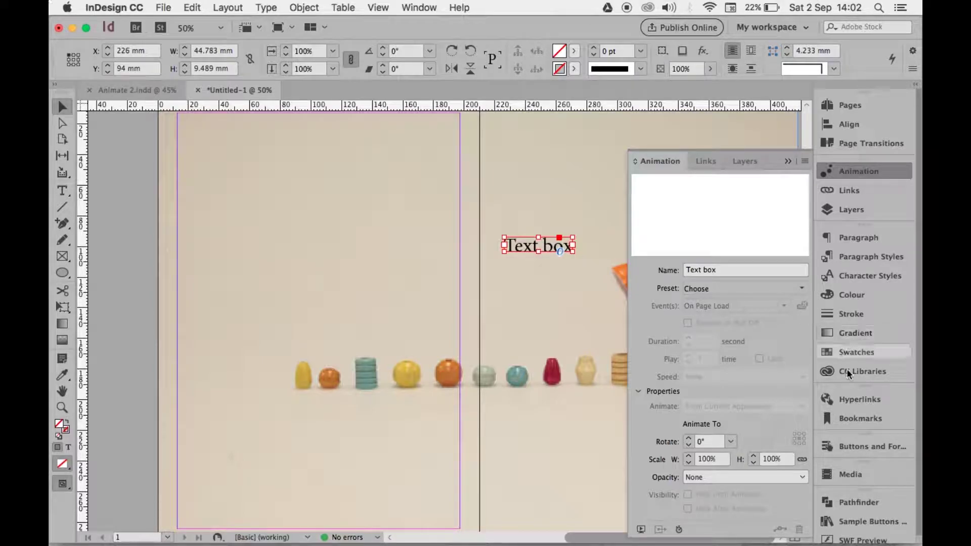
Place sample button 120, the round green one, on the page at about X 37 mm, Y 120 mm
left_click(855, 449)
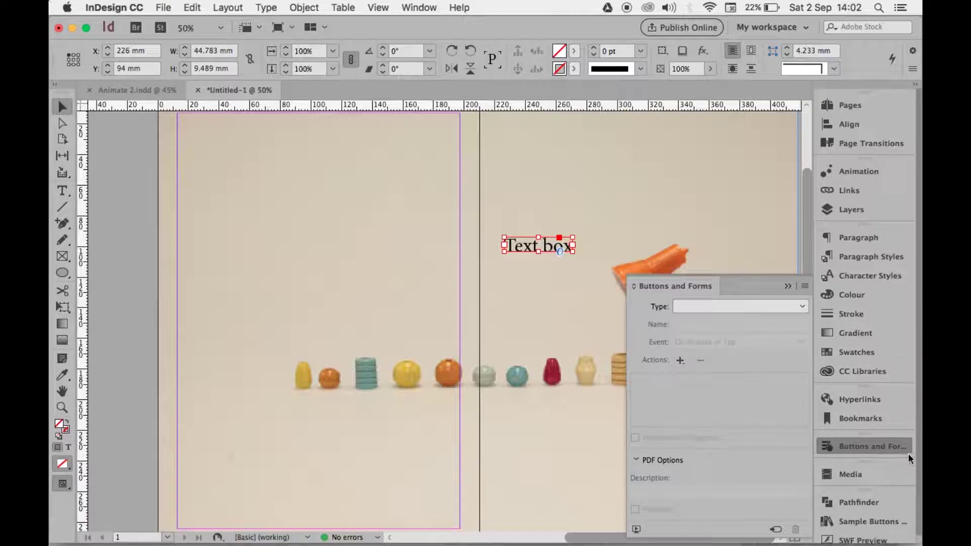
scroll(914, 455, "down", 1)
left_click_drag(888, 508, 883, 450)
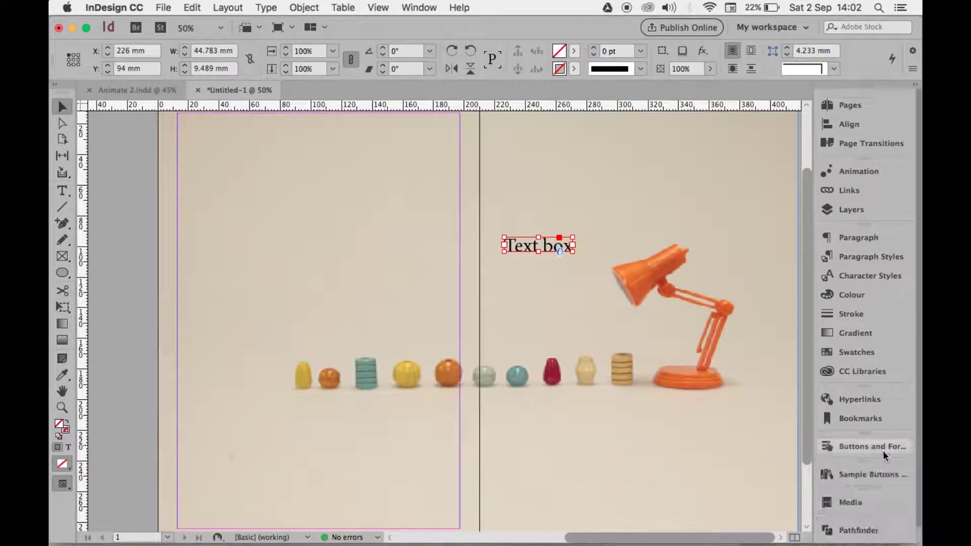
left_click(874, 474)
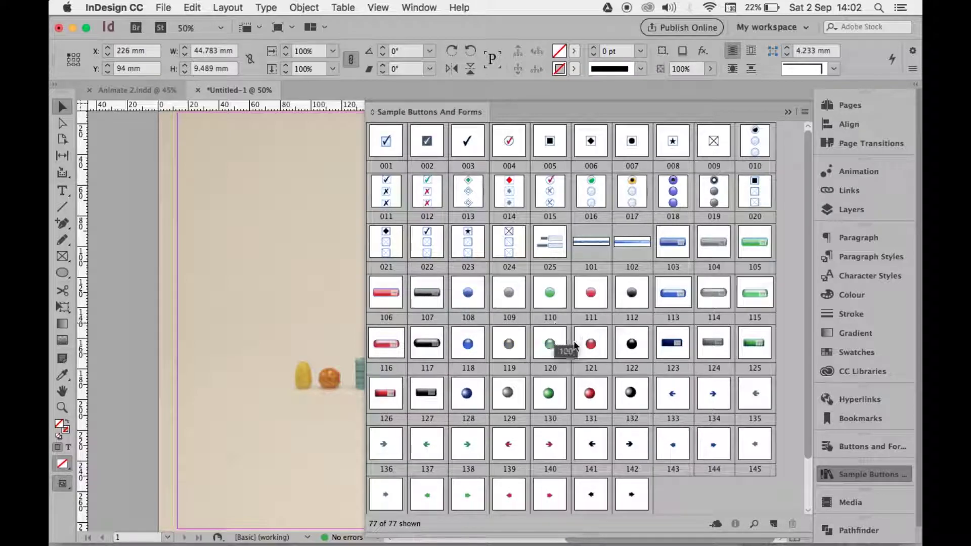
left_click_drag(555, 343, 258, 311)
left_click(788, 112)
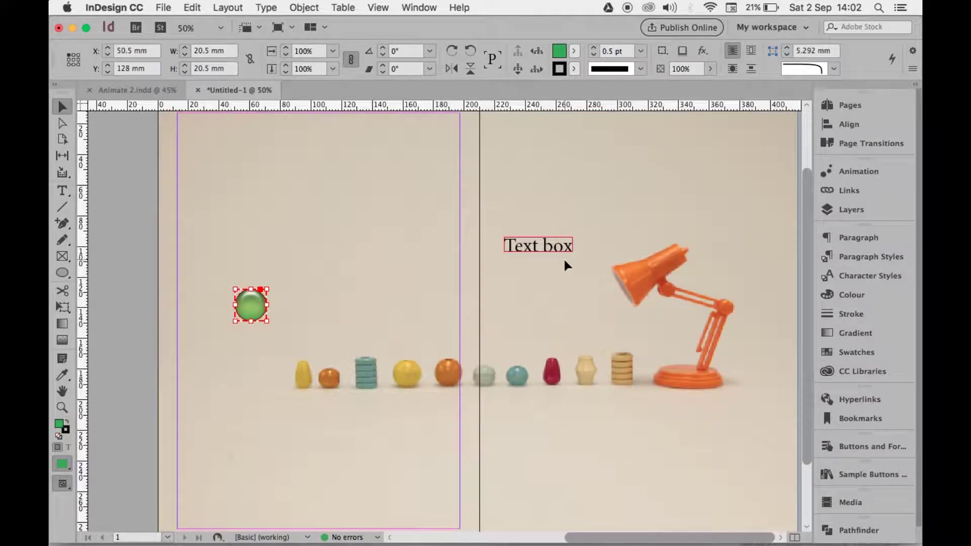
left_click_drag(260, 314, 240, 301)
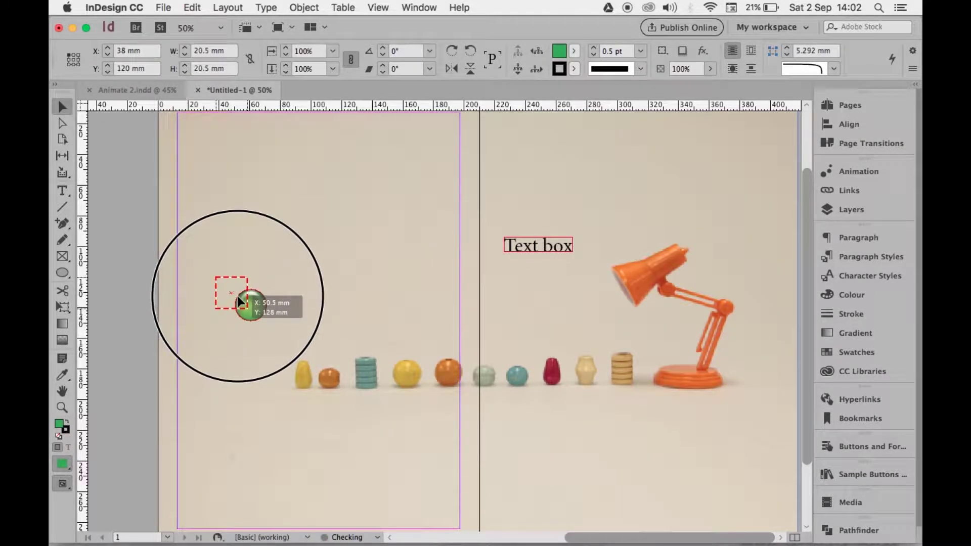
Apply the Move Left animation preset to the text box and extend its motion path to about 164 mm long
left_click(570, 245)
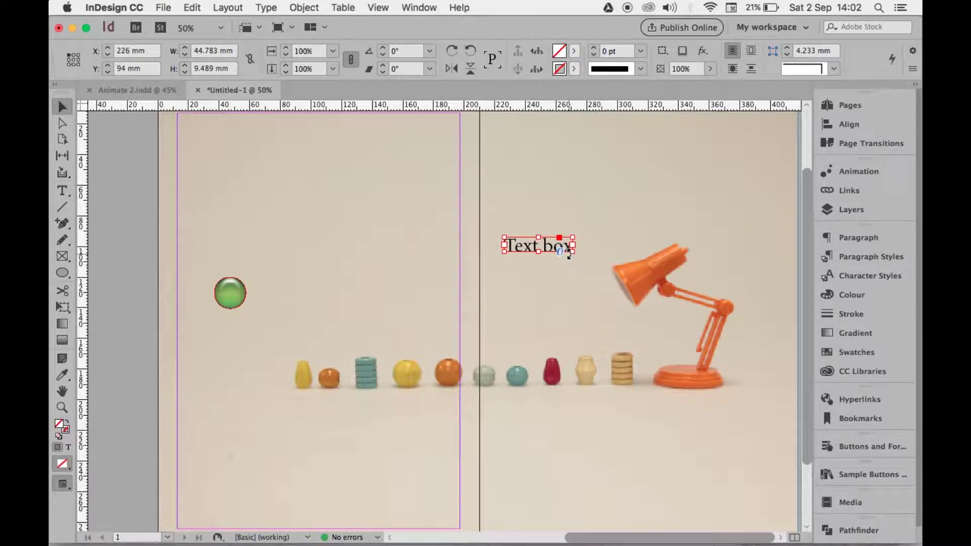
left_click(839, 172)
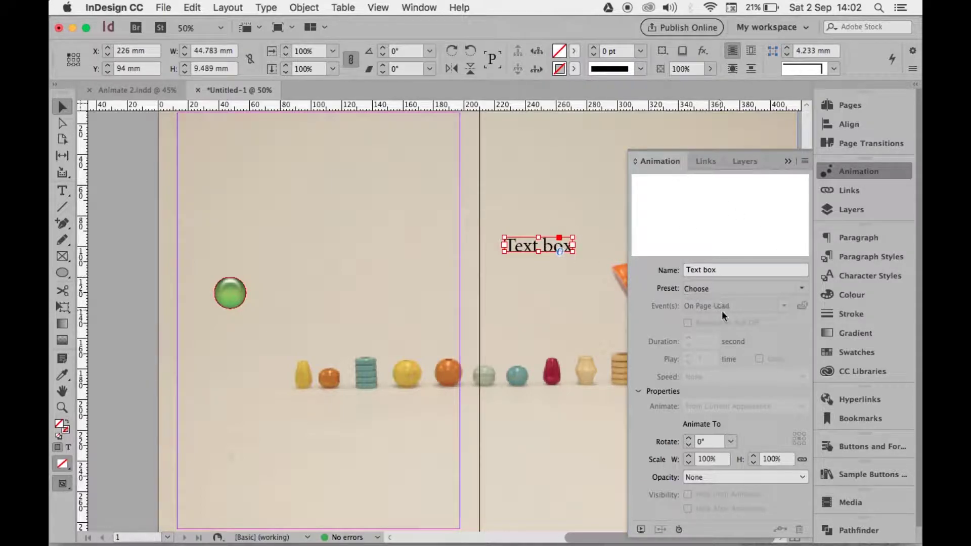
left_click(801, 287)
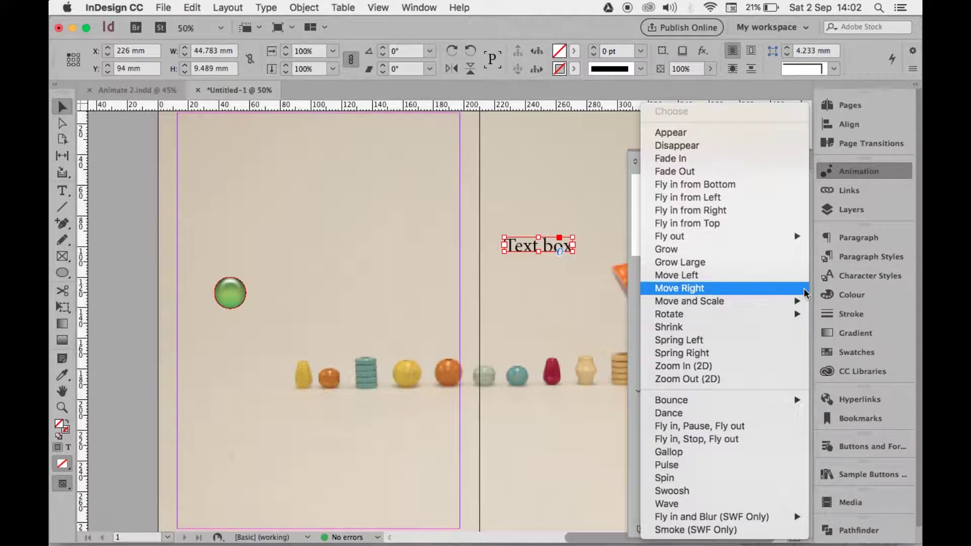
left_click(791, 275)
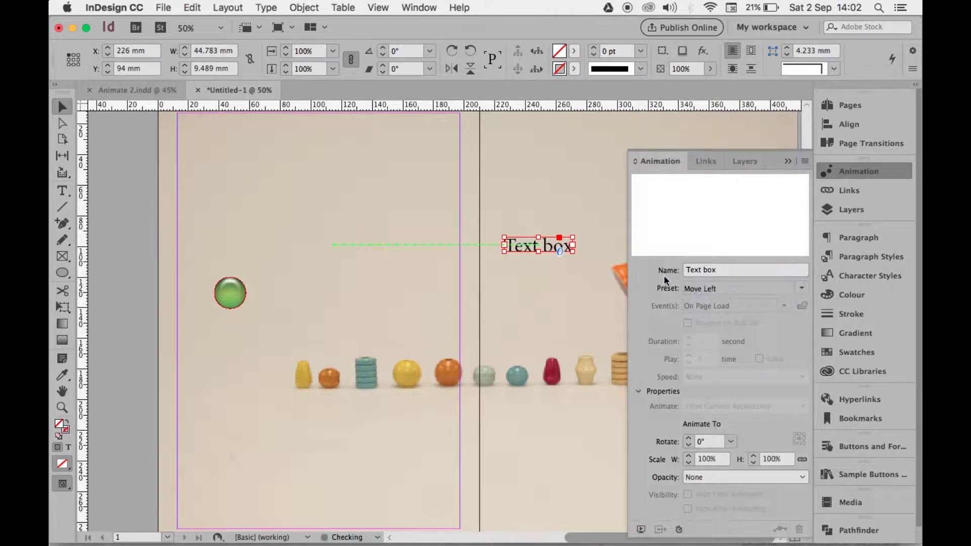
left_click(336, 244)
left_click_drag(337, 245, 287, 245)
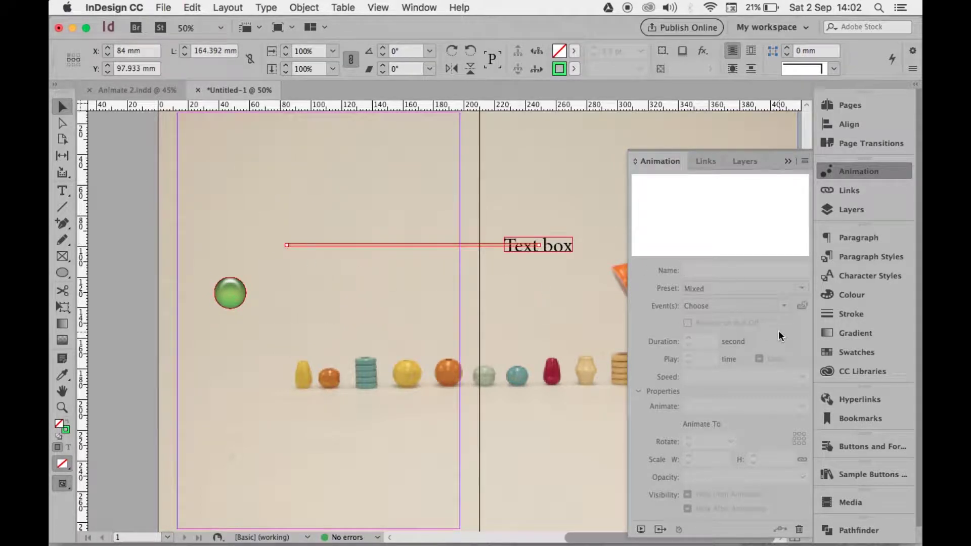
Make the green button the trigger for the text box's animation
left_click(567, 248)
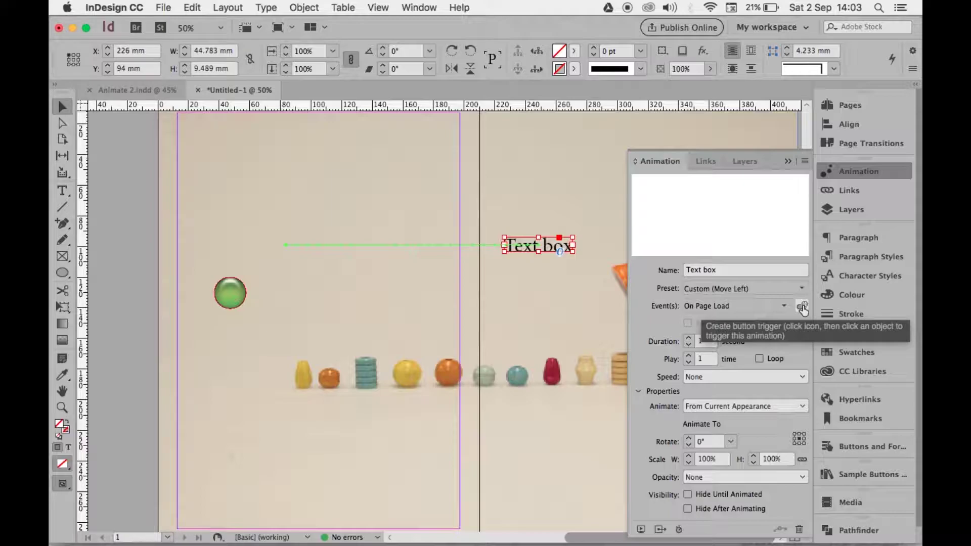
left_click(803, 306)
left_click(237, 294)
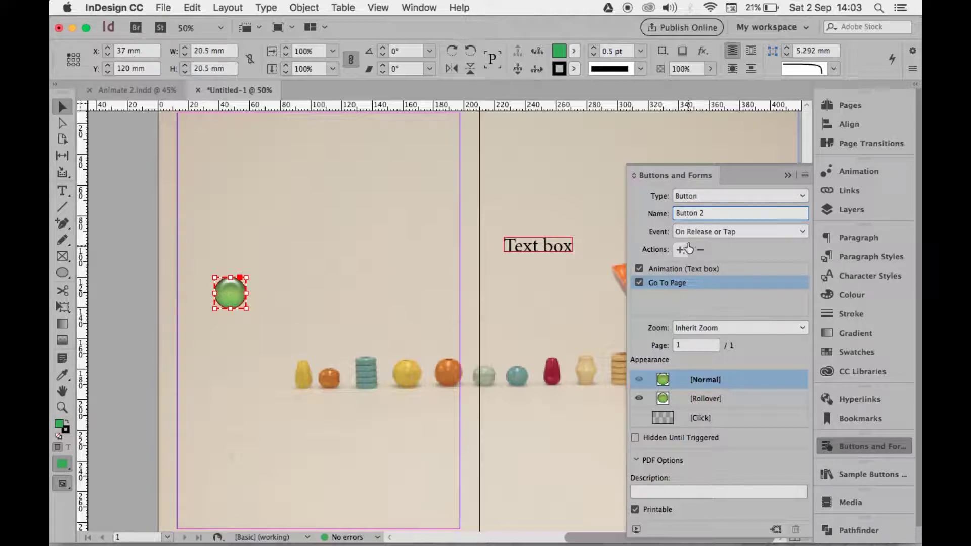
Try the On Click event for the green button
left_click(703, 234)
left_click(702, 260)
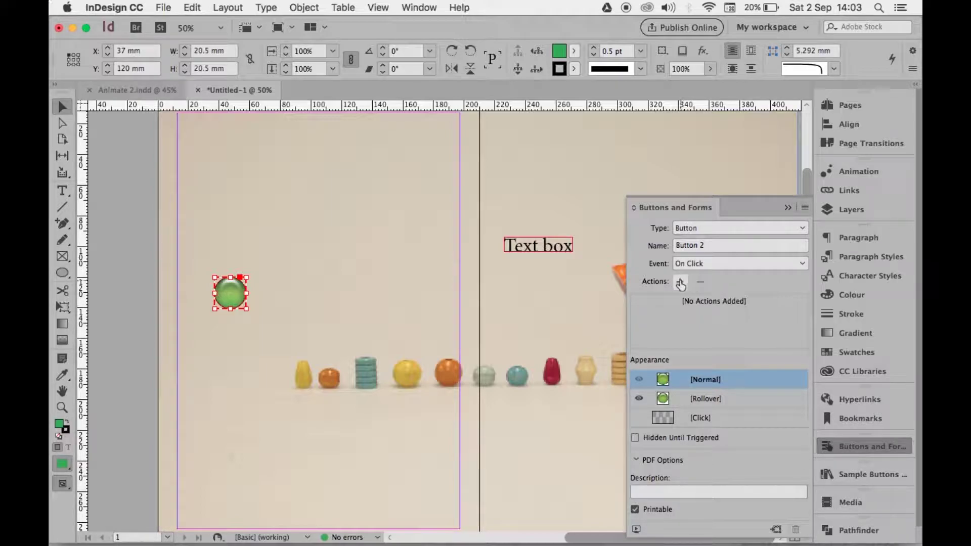
left_click(783, 208)
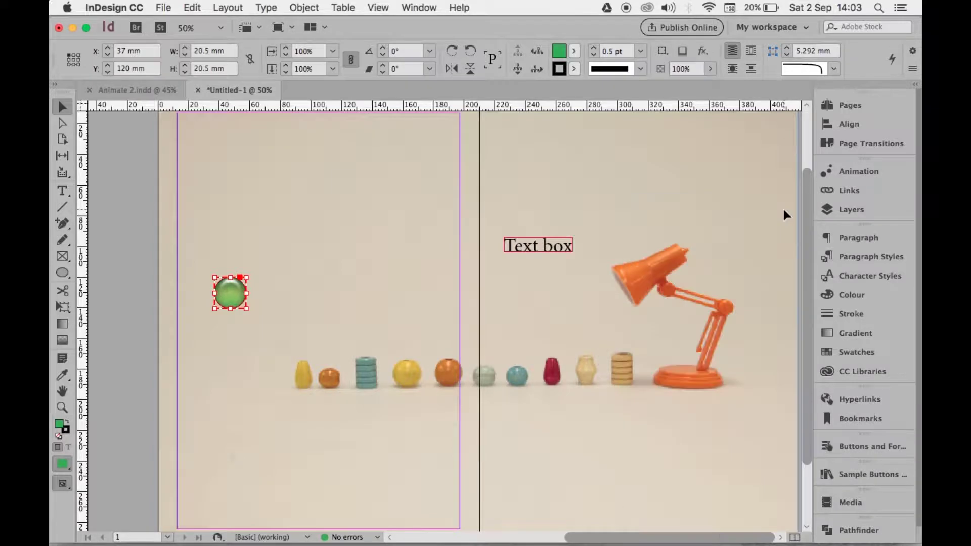
Assign the green button again as the trigger for the text box's animation and delete its Go To Page action
left_click(538, 244)
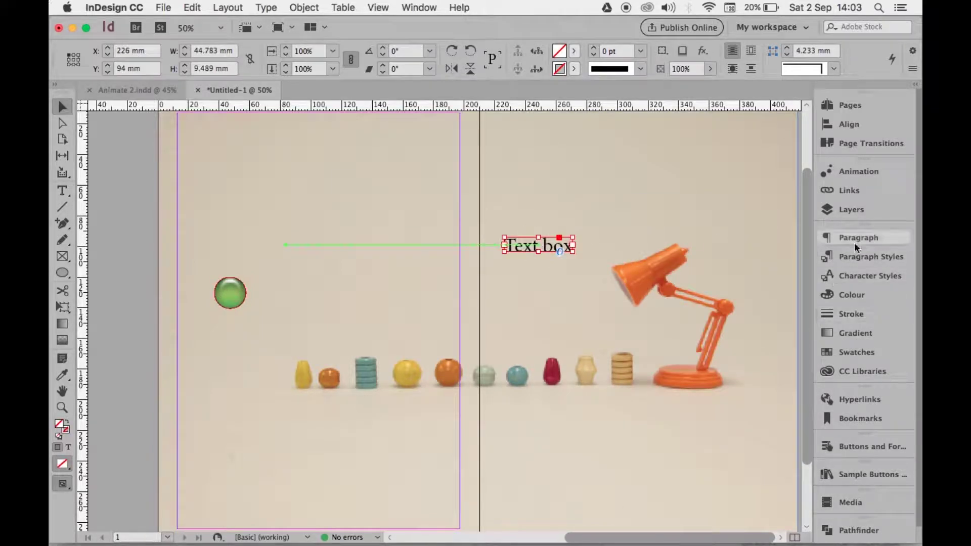
left_click(843, 172)
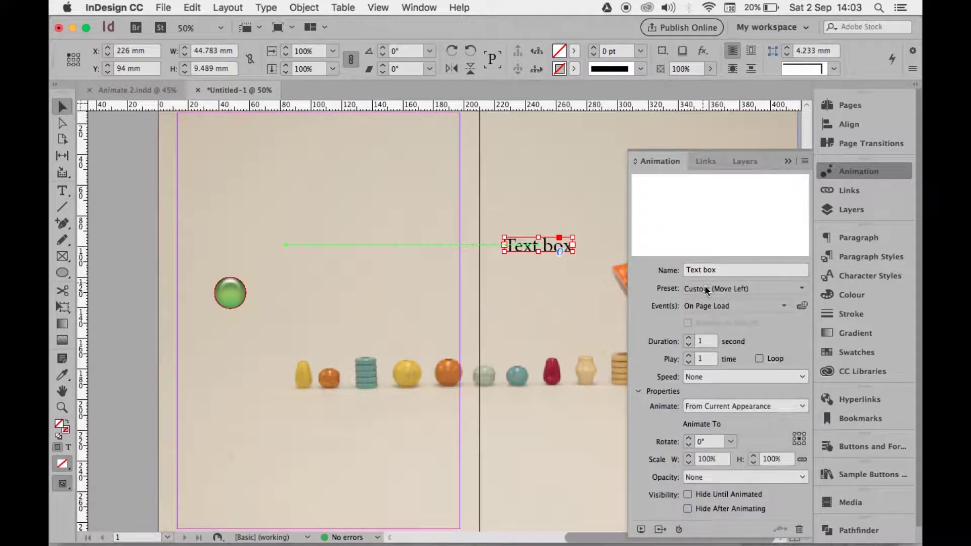
double_click(231, 296)
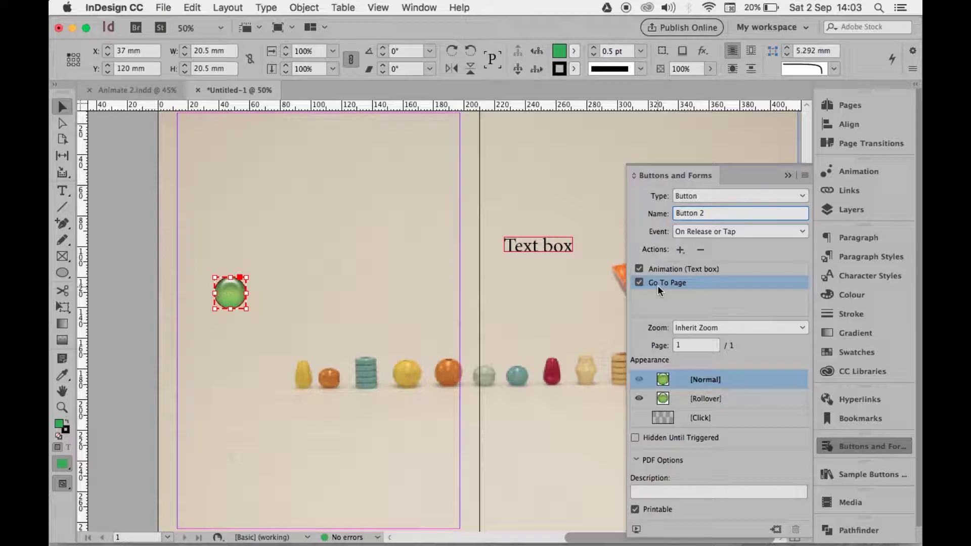
left_click(700, 250)
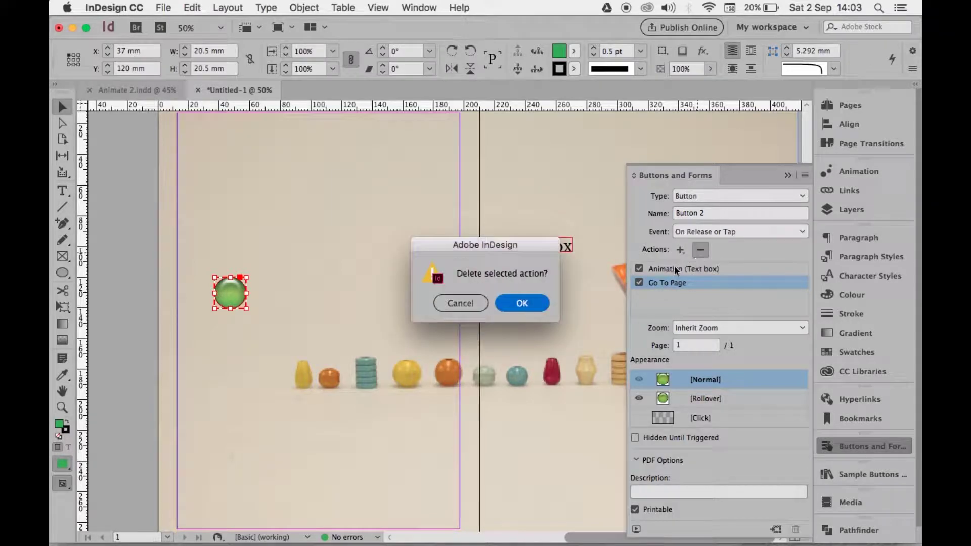
left_click(526, 303)
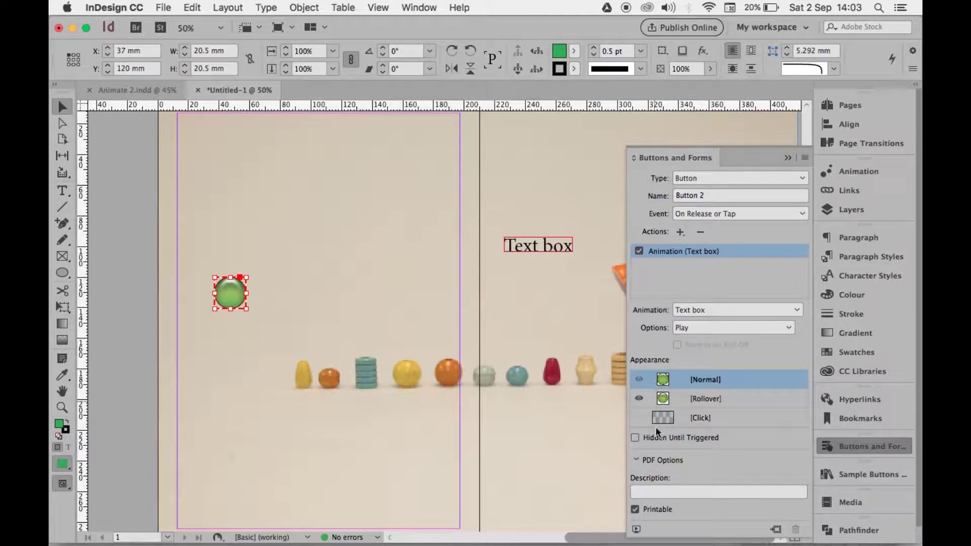
left_click(787, 158)
Preview the text box's animation and test triggering it with the green button
left_click(536, 246)
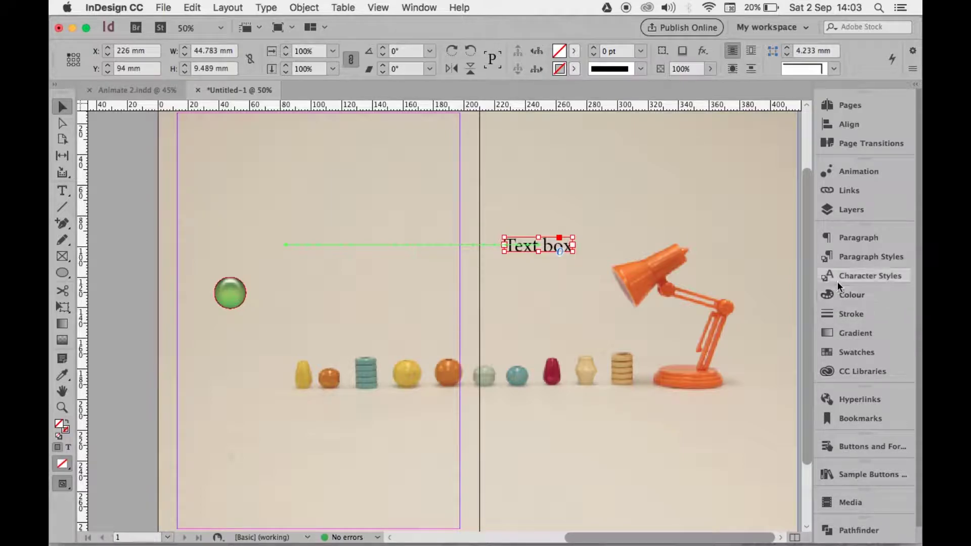
left_click(847, 169)
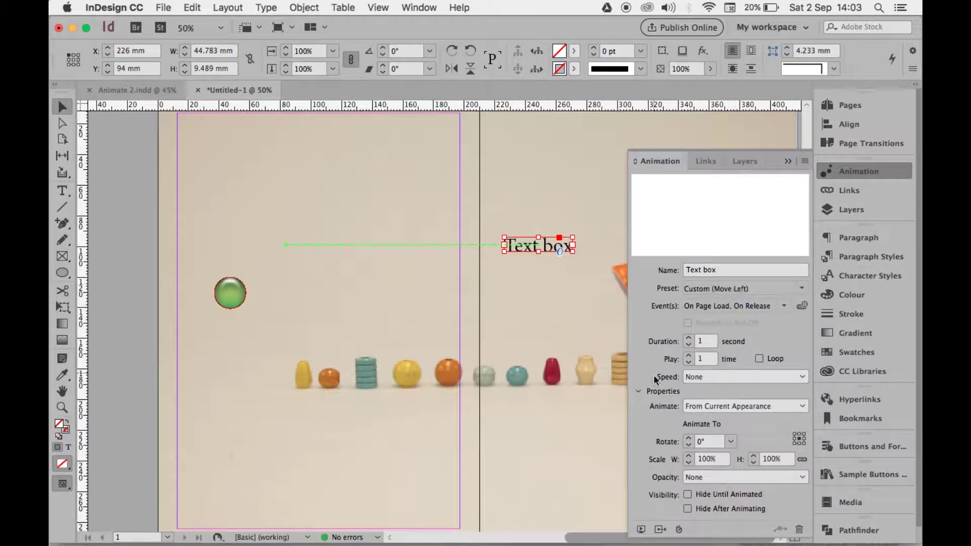
left_click(641, 529)
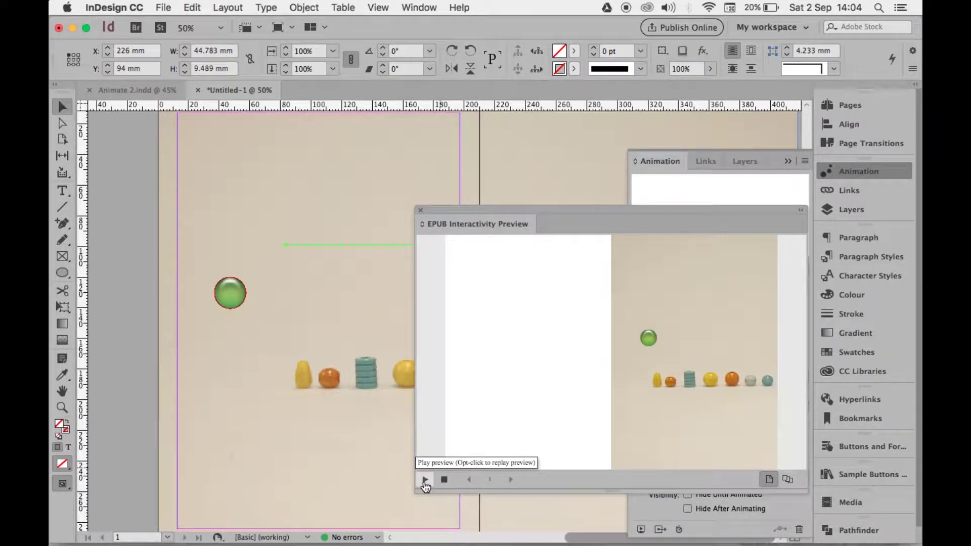
left_click(649, 338)
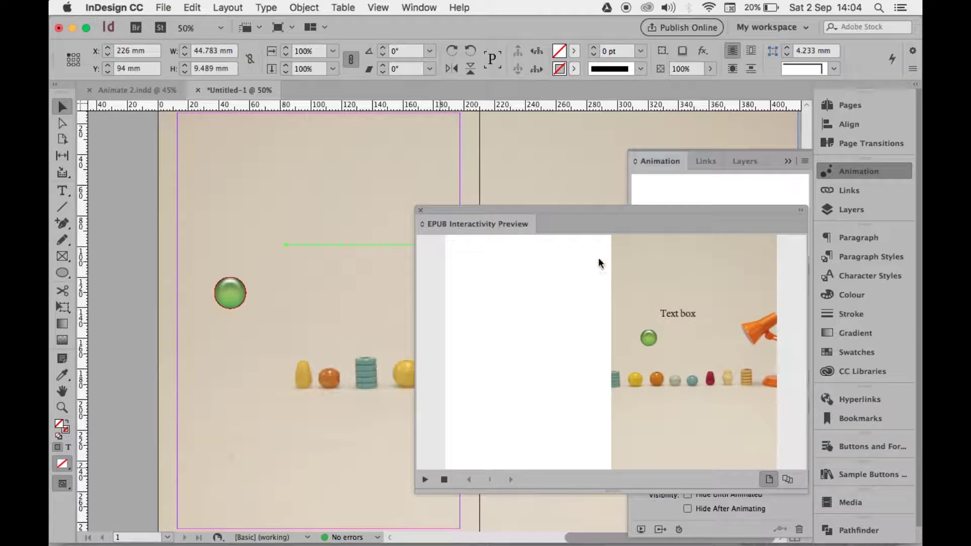
left_click(420, 210)
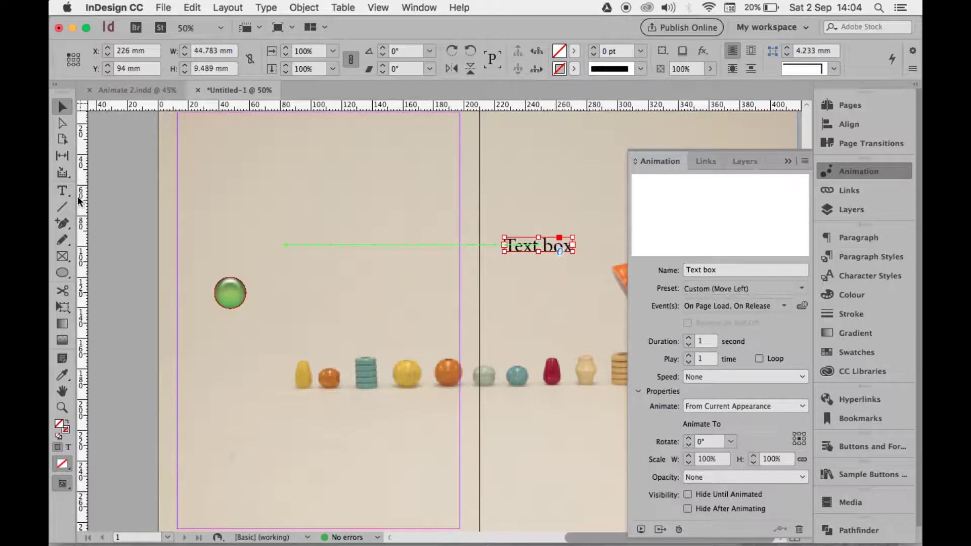
Draw a vertical line about 63 mm long beside the text box, outside the page, with a 6 pt stroke
left_click(63, 206)
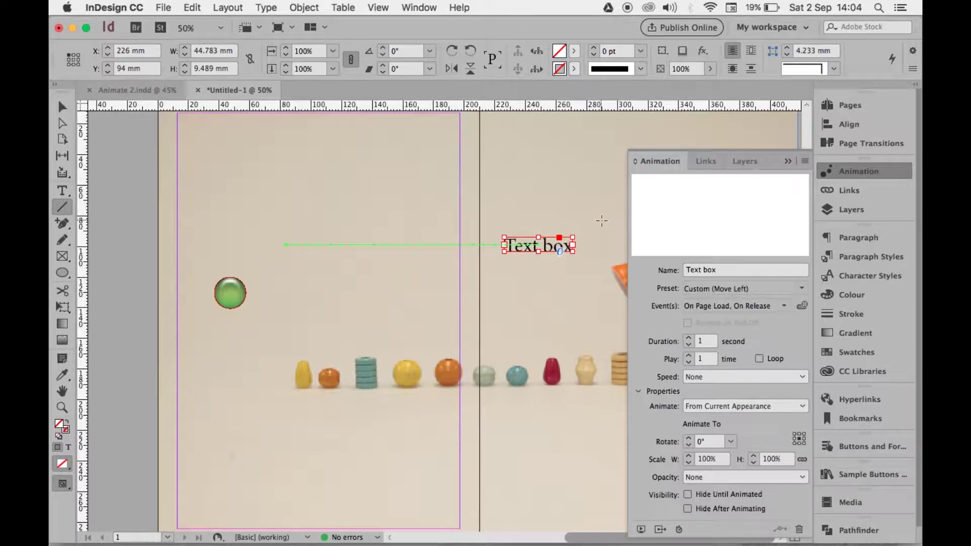
left_click_drag(602, 220, 602, 317)
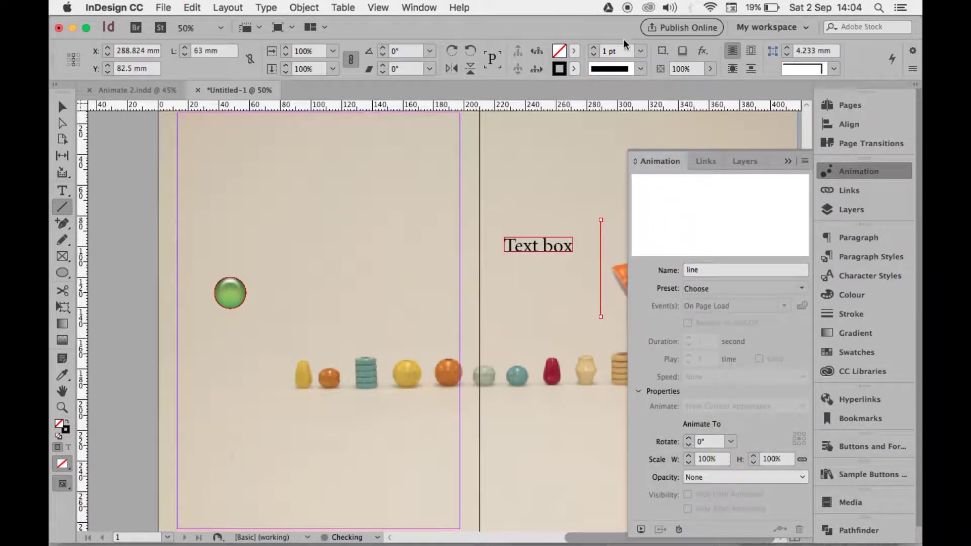
left_click(638, 53)
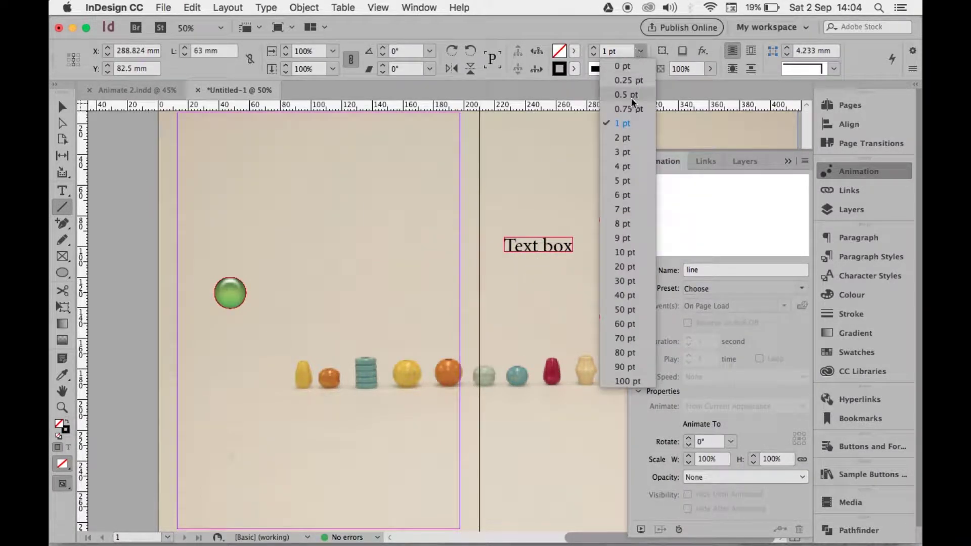
left_click(629, 175)
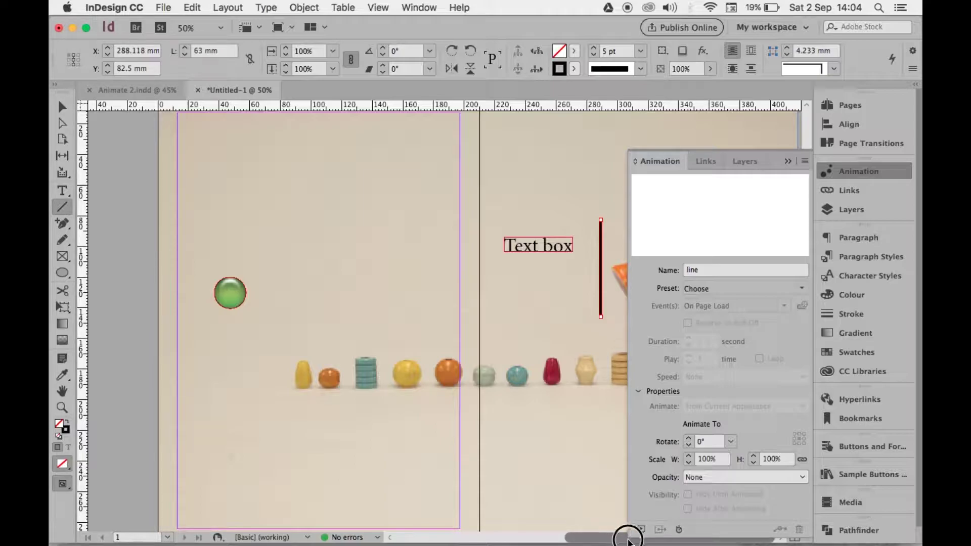
left_click(641, 50)
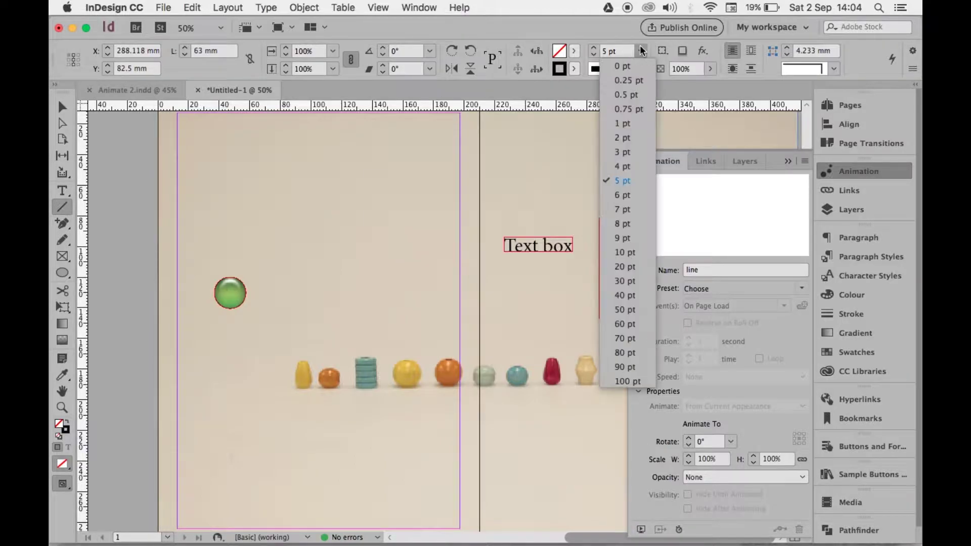
left_click(636, 195)
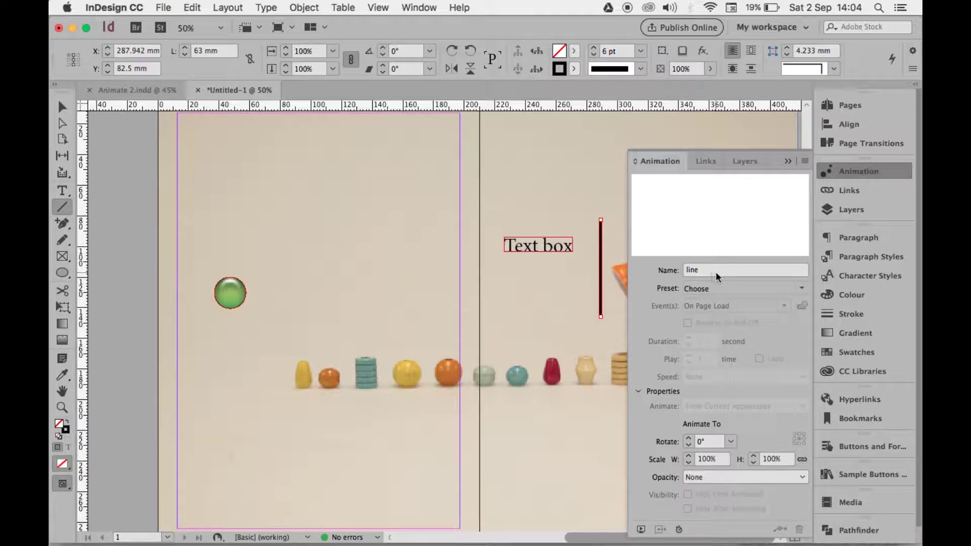
Apply the Move Left animation preset to the line and assign the green button as its trigger
left_click(803, 288)
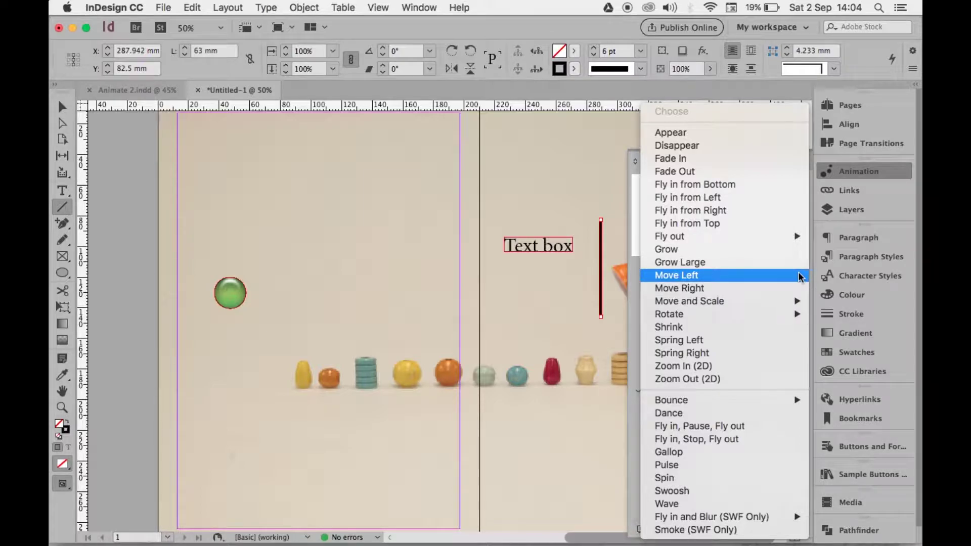
left_click(799, 276)
left_click(784, 306)
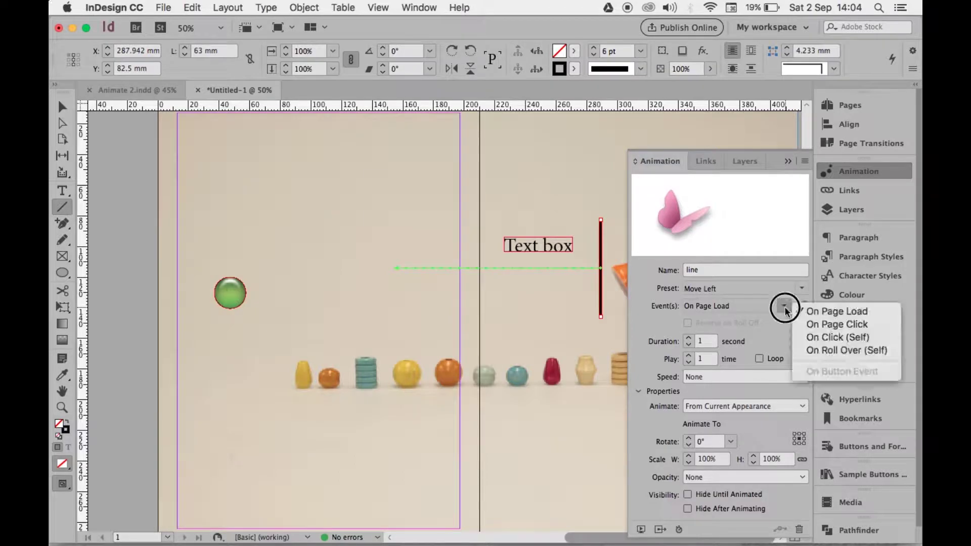
left_click(802, 311)
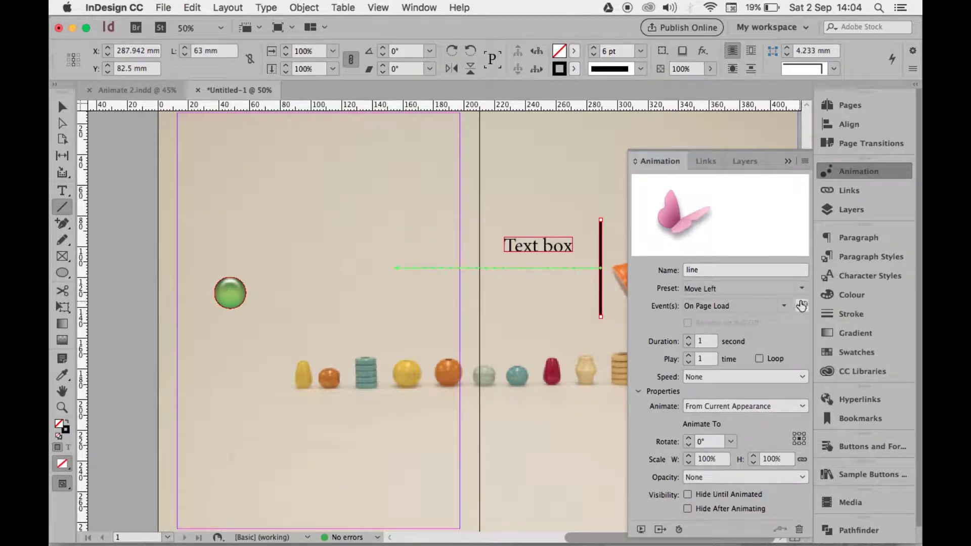
left_click(231, 290)
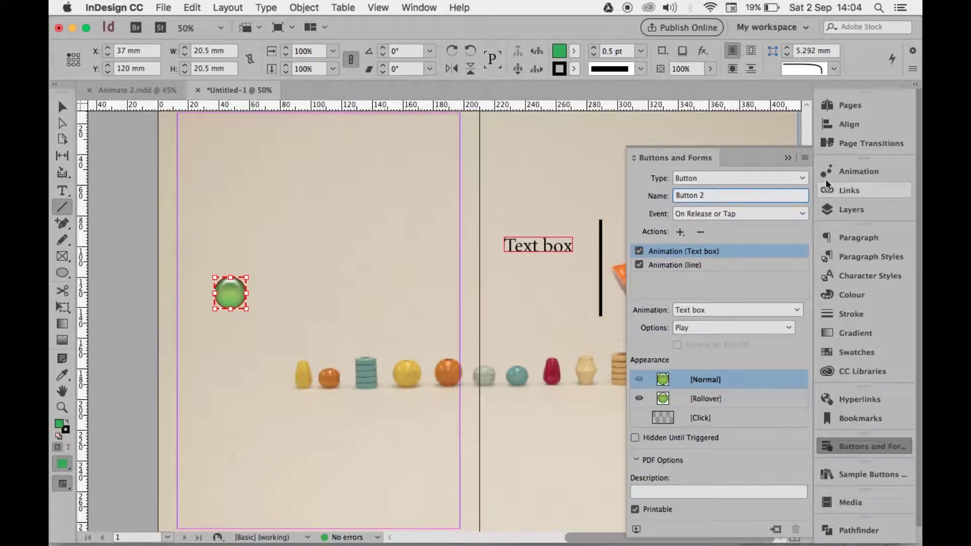
Return to the line's animation settings and remove its On Page Load event
left_click(848, 169)
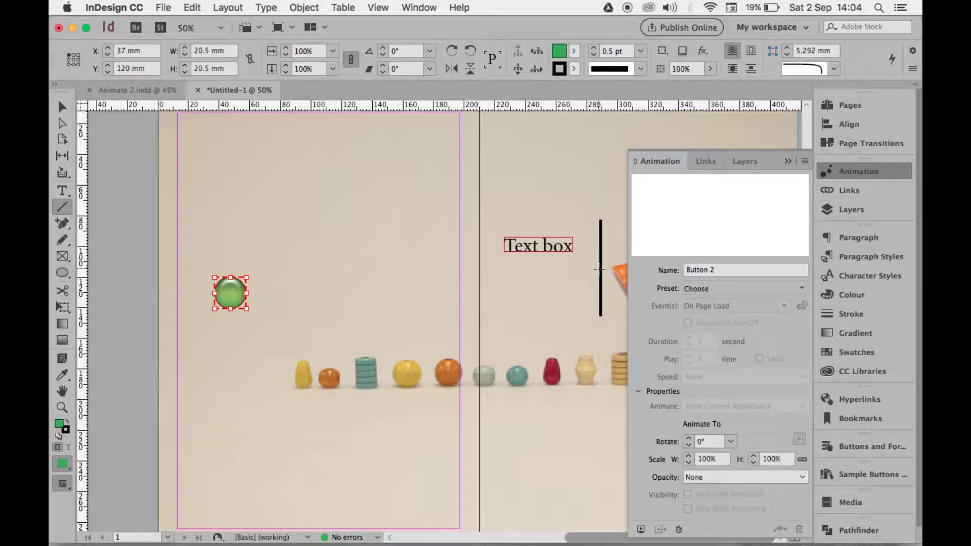
left_click(62, 108)
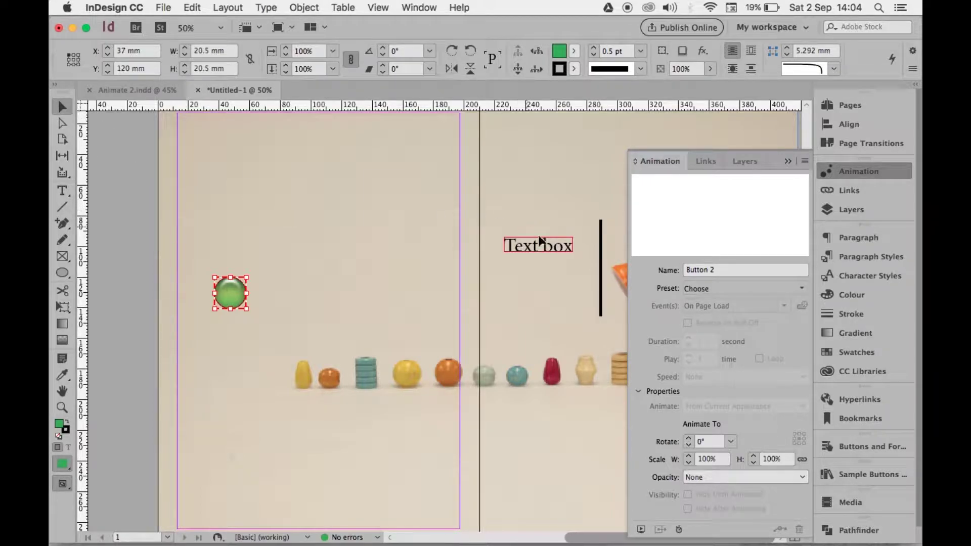
left_click(600, 267)
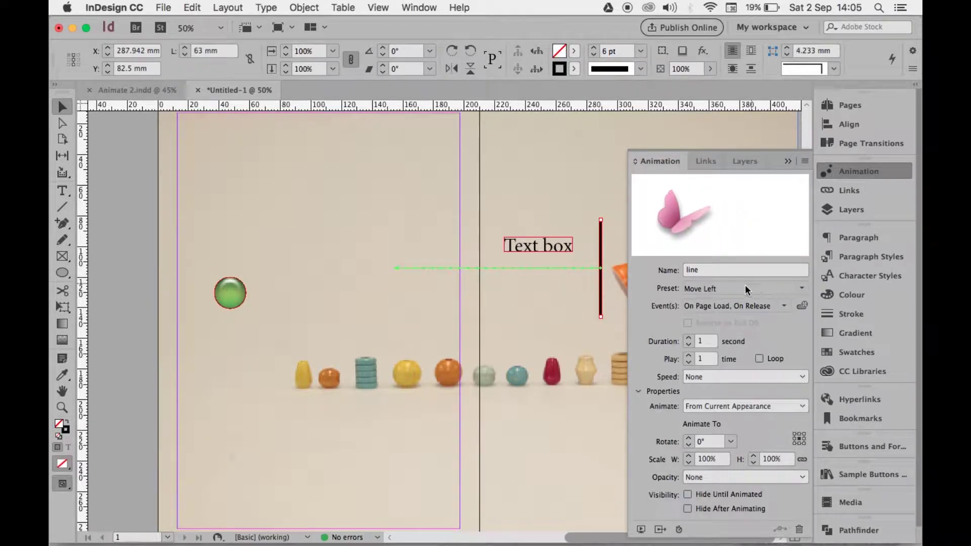
left_click(784, 307)
left_click(771, 314)
Set the line's animation duration to 3.25 seconds and its speed to Ease In and Out
left_click(688, 339)
left_click(689, 339)
left_click(689, 339)
left_click(689, 339)
left_click(688, 339)
left_click(689, 339)
left_click(689, 339)
left_click(689, 339)
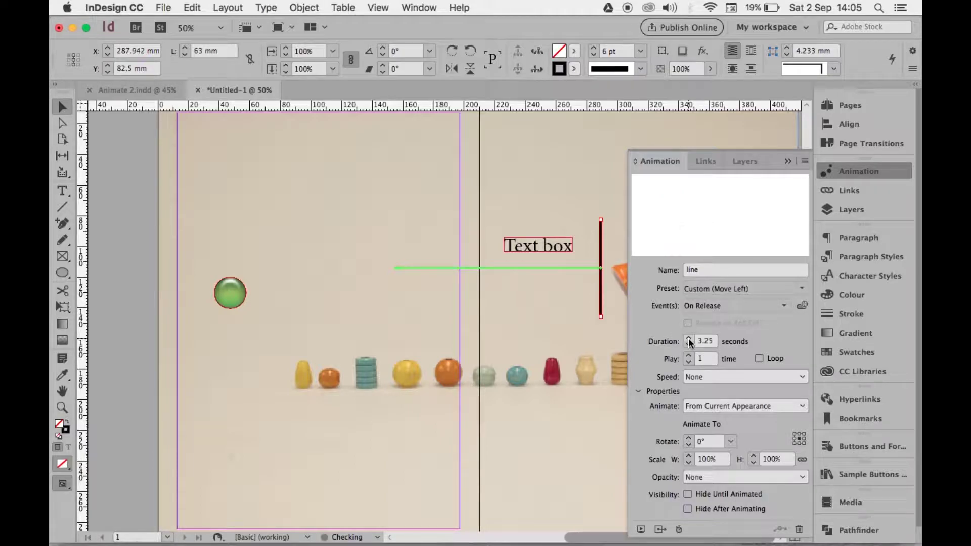
left_click(699, 377)
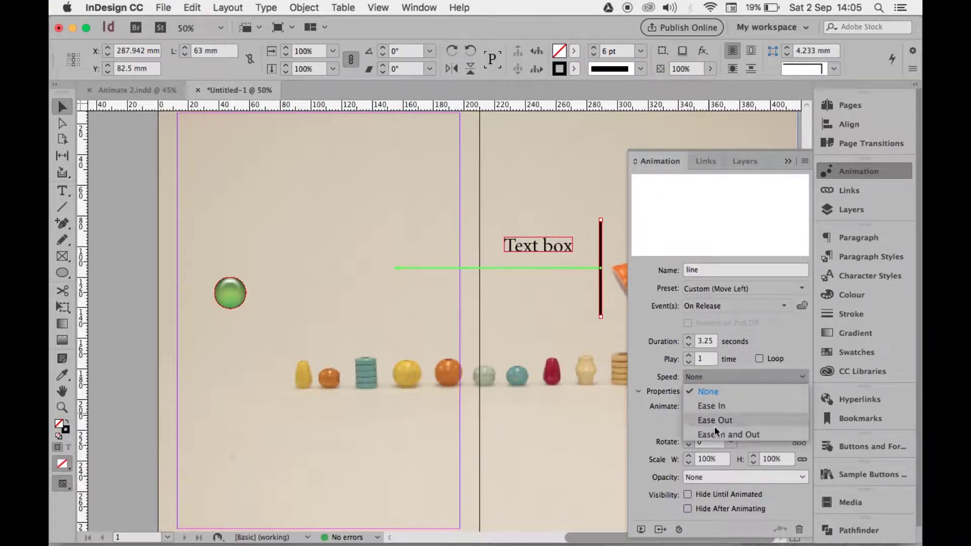
left_click(723, 434)
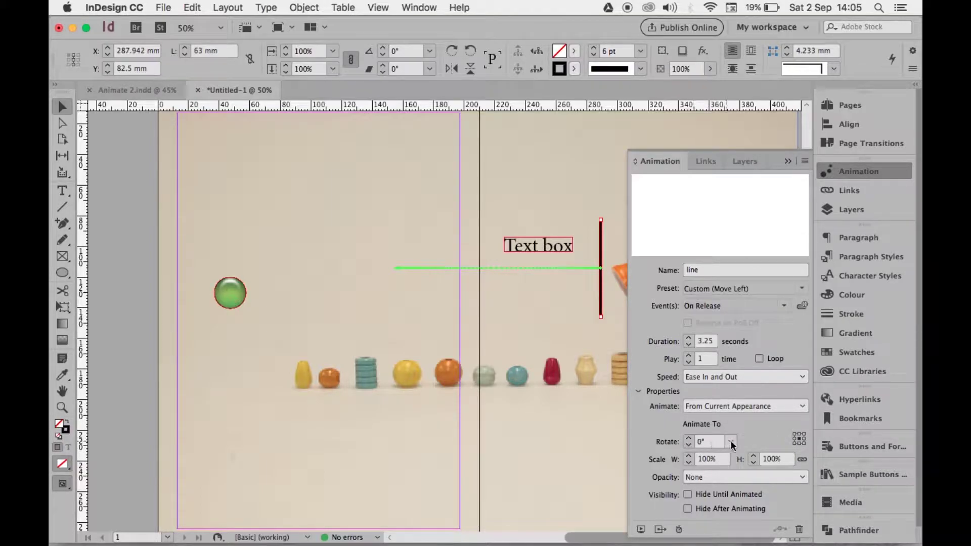
Set the line to rotate to 45° during its animation and preview the result
left_click(732, 442)
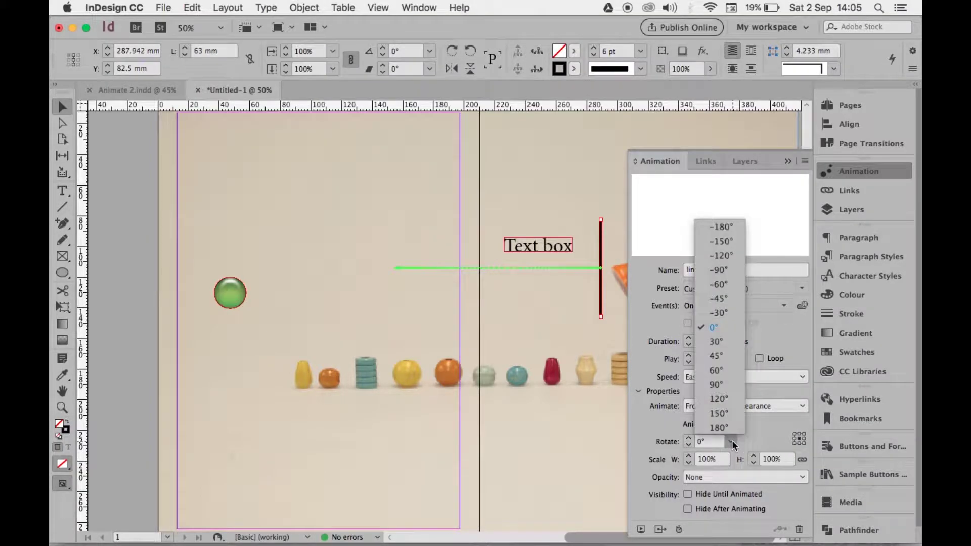
left_click(727, 359)
mouse_move(680, 515)
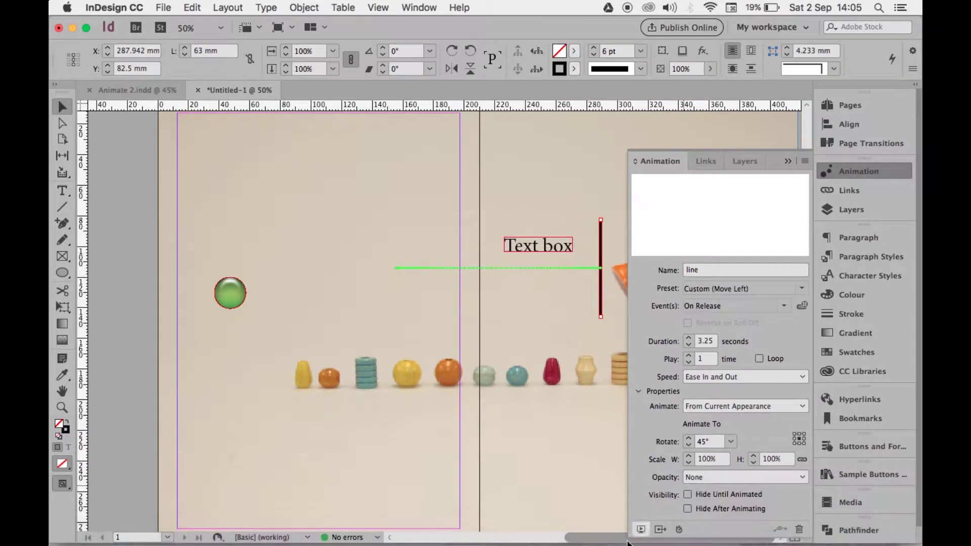
left_click(640, 530)
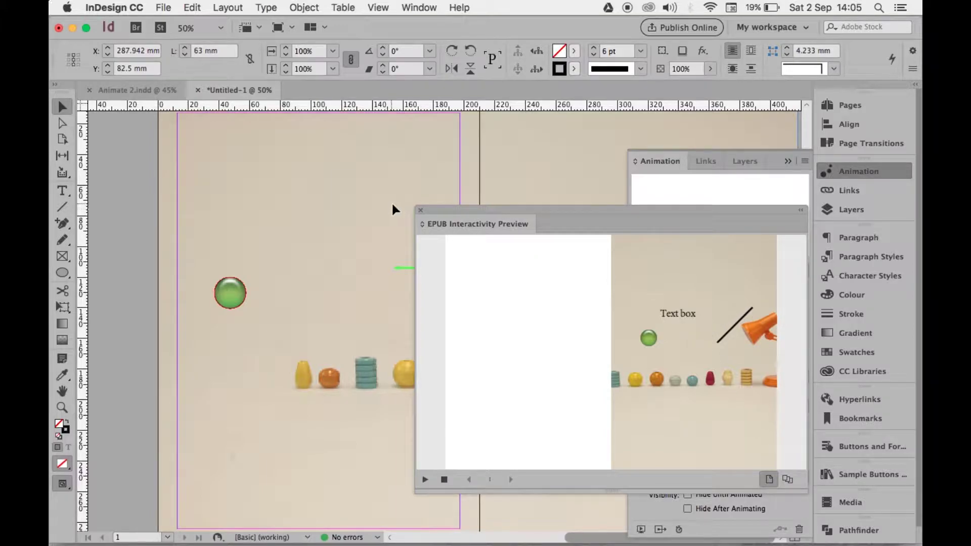
left_click(420, 209)
Extend the end of the line's motion path further left across the page
left_click(397, 268)
left_click_drag(397, 269, 326, 268)
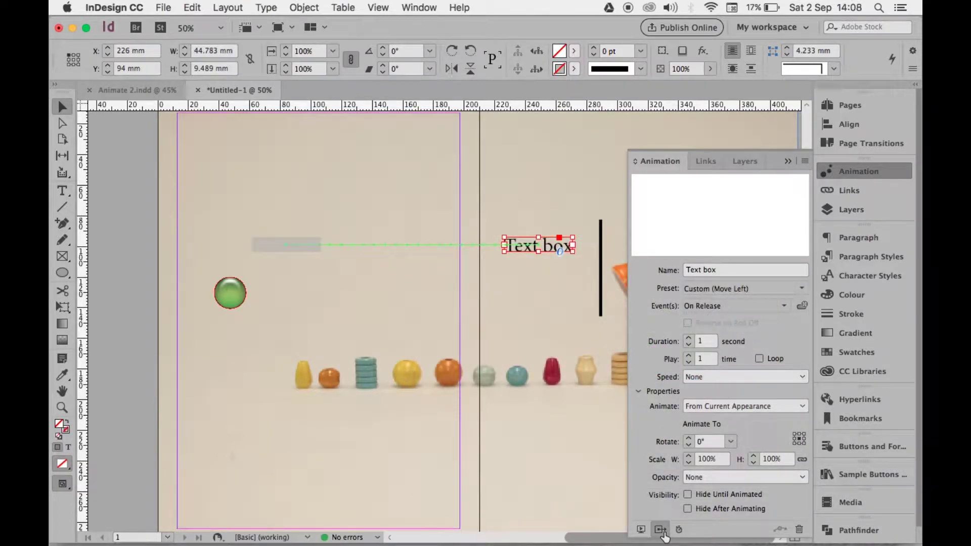
Toggle the animation proxy and compare the end positions of the text box and the line
left_click(660, 529)
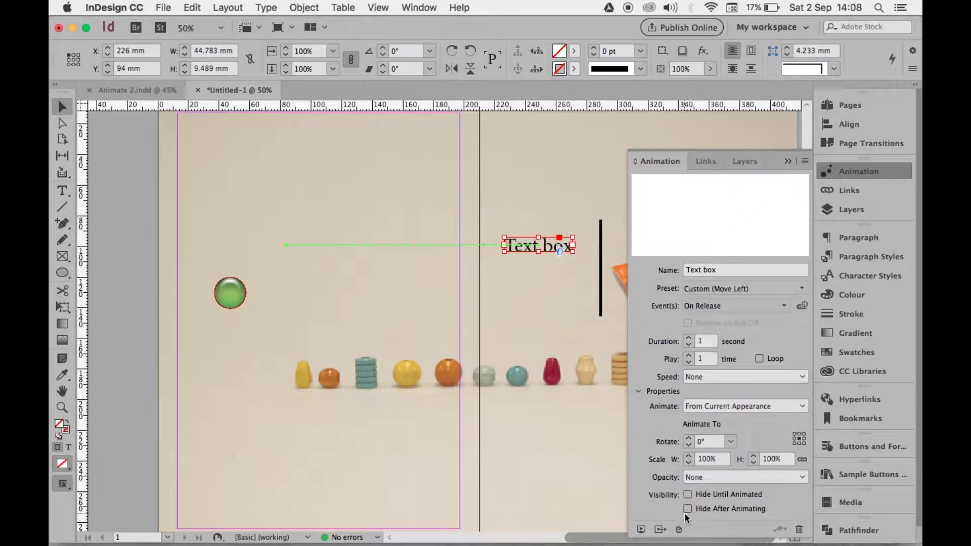
left_click(661, 529)
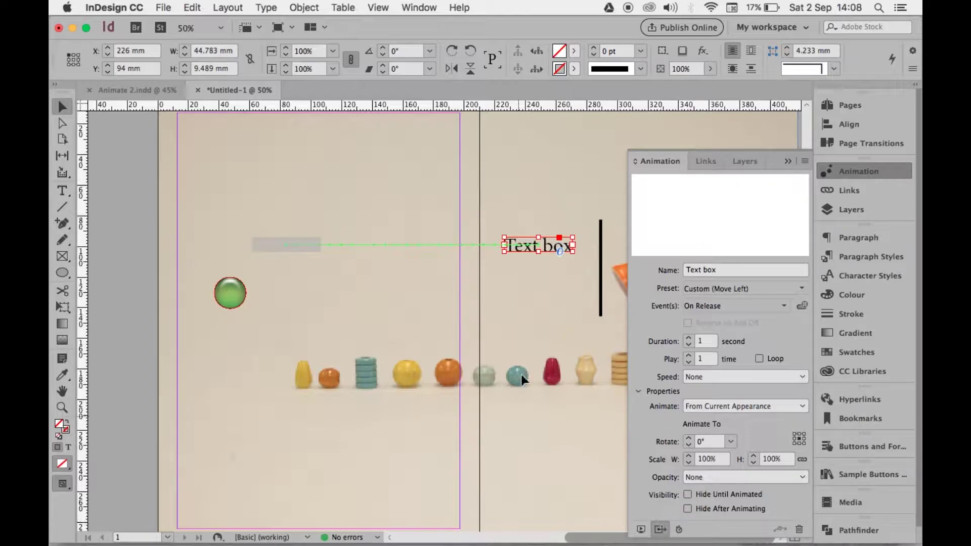
left_click(494, 282)
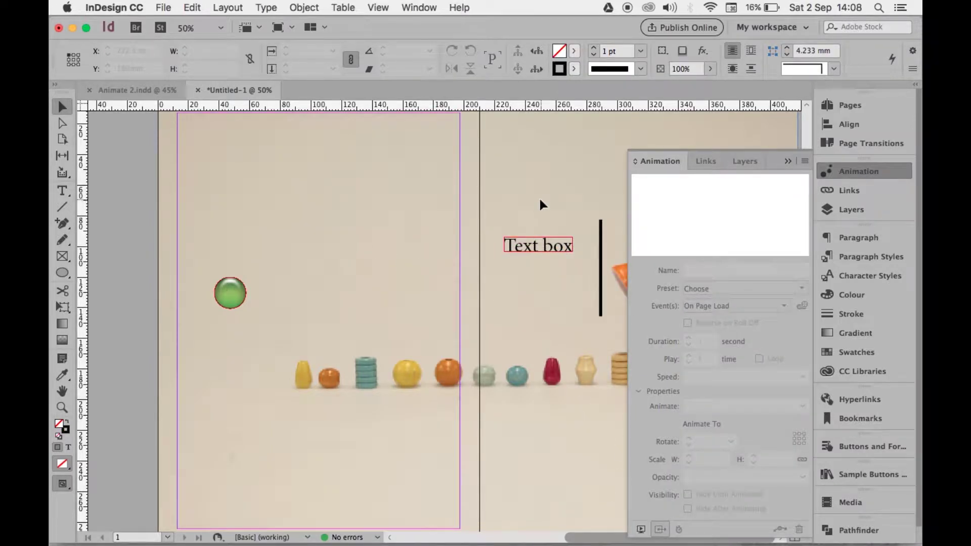
left_click(550, 247)
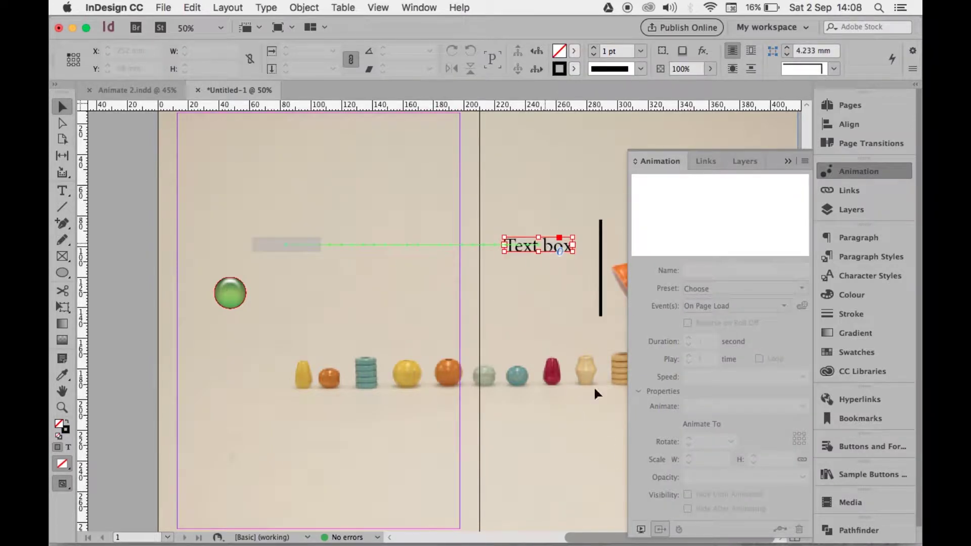
left_click(661, 533)
left_click(661, 533)
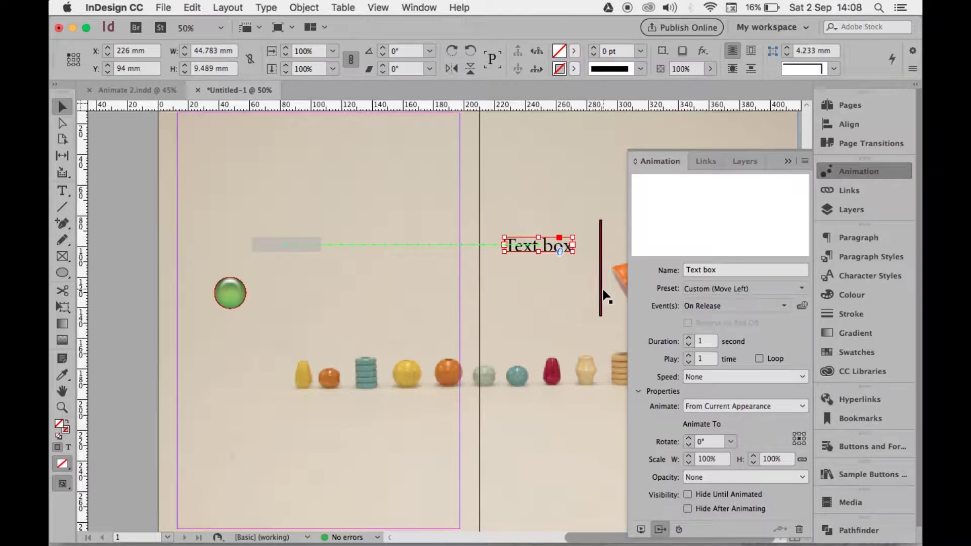
left_click(601, 296)
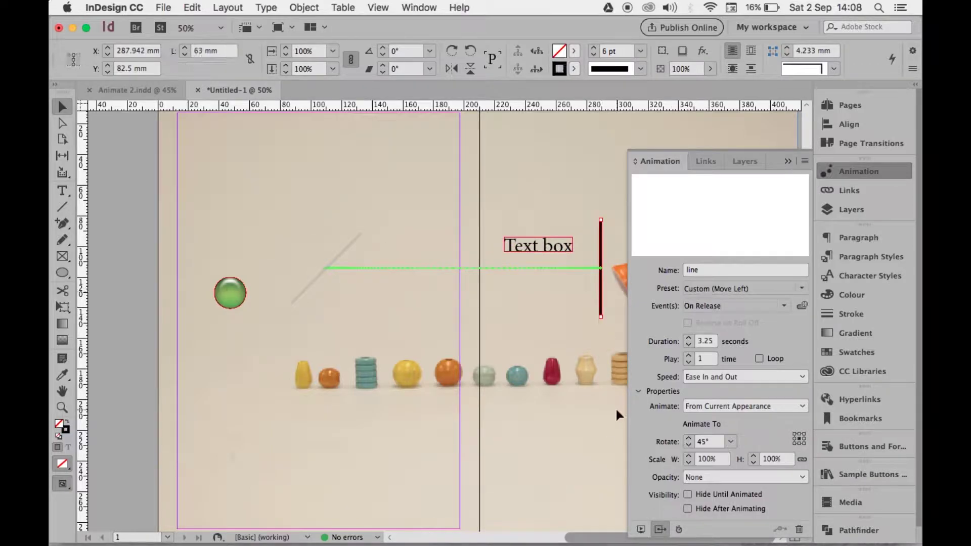
left_click(567, 254)
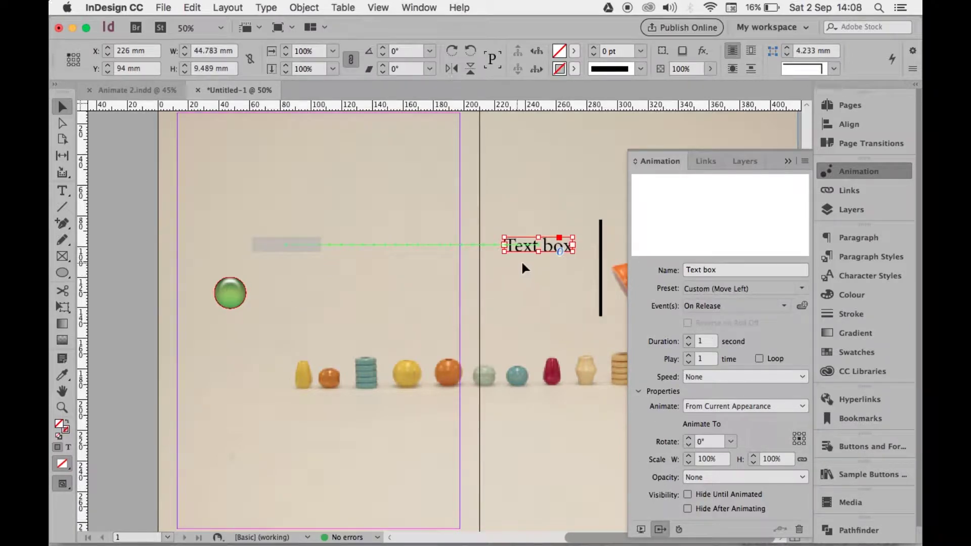
left_click(601, 261)
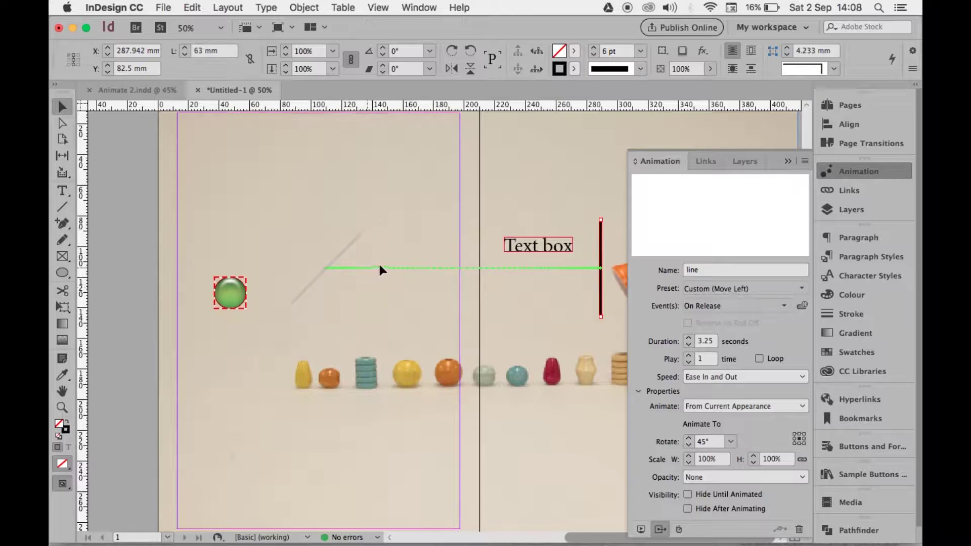
Preview the page and trigger the text box and line animations with the green button
left_click(642, 534)
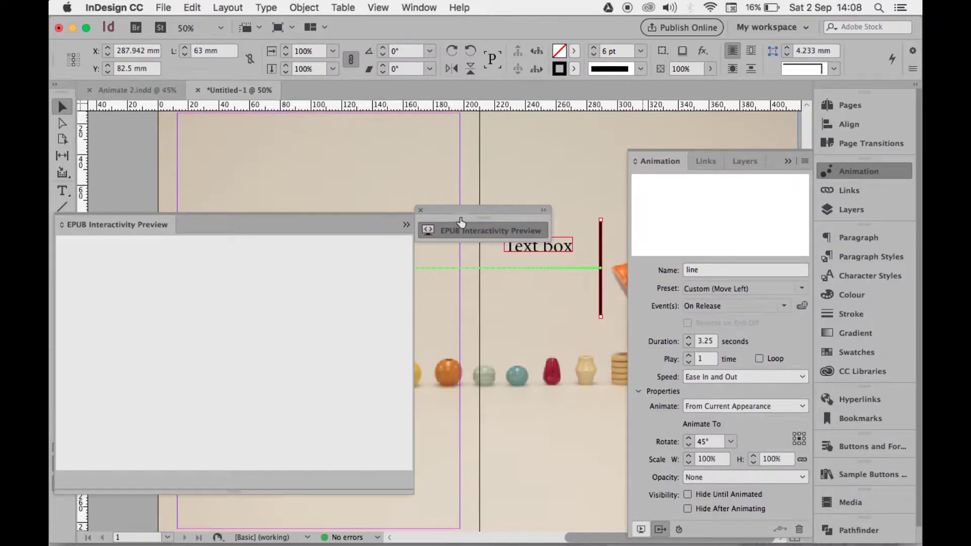
left_click(421, 210)
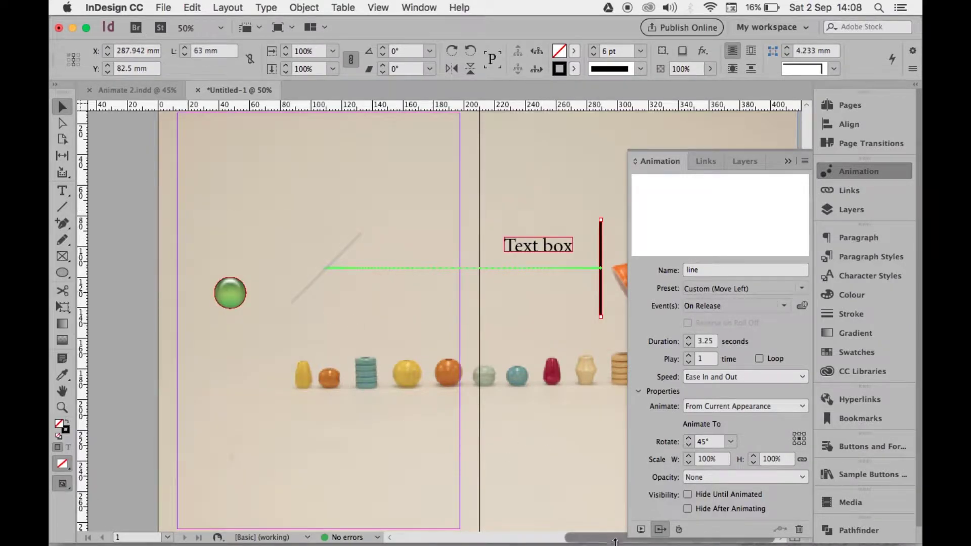
left_click(641, 529)
double_click(505, 210)
left_click(466, 316)
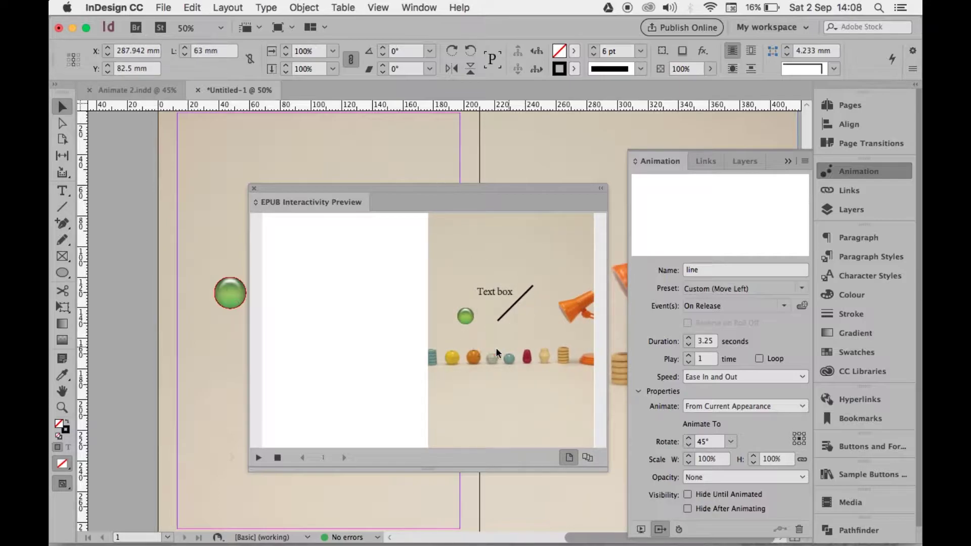
left_click(255, 189)
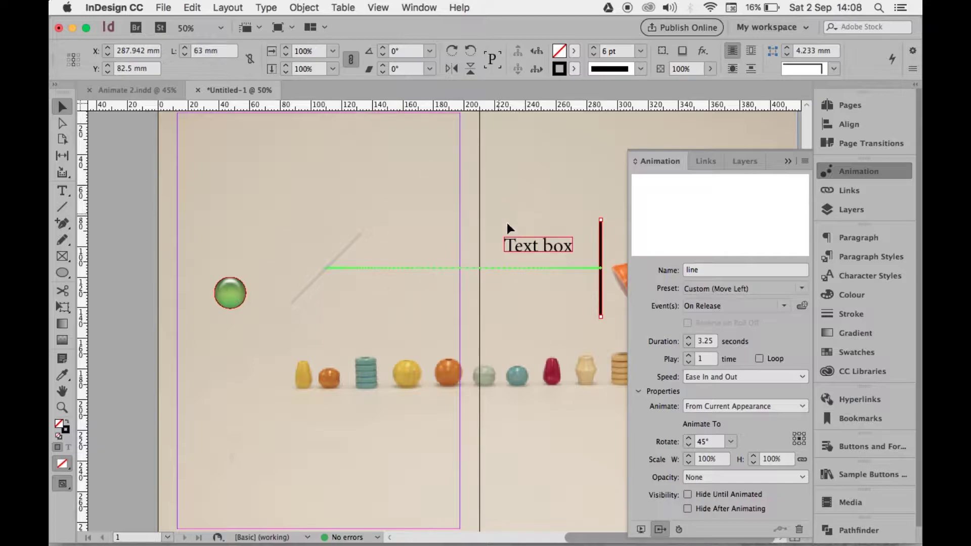
Try to publish the document online
left_click(788, 161)
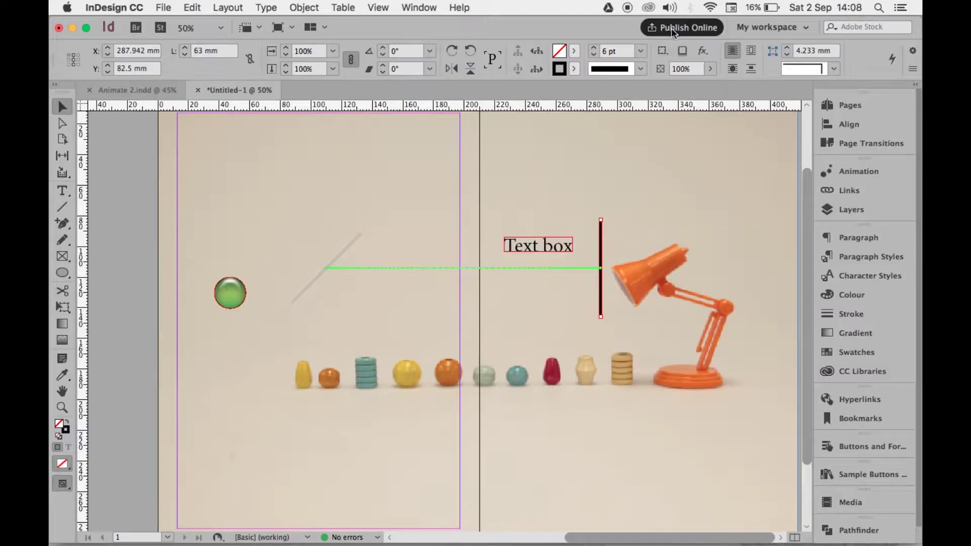
left_click(672, 28)
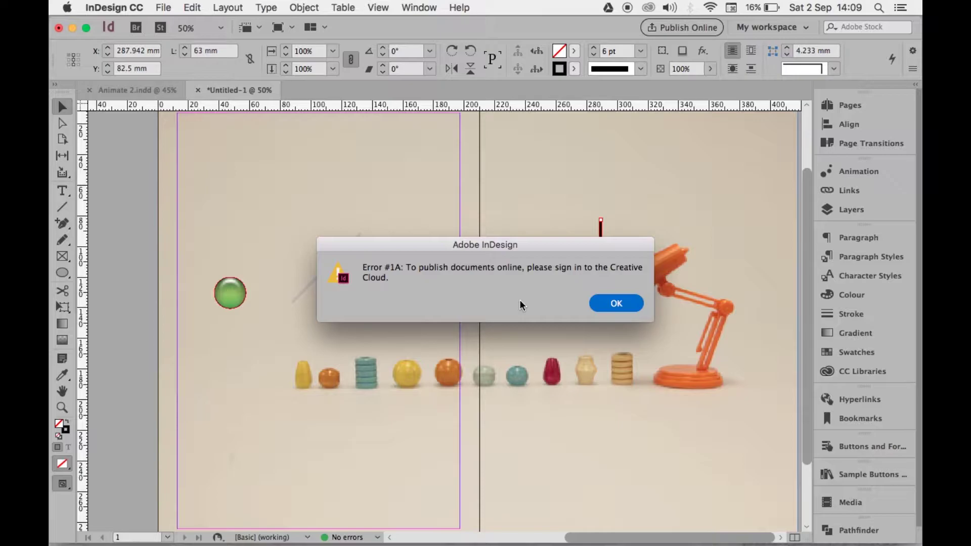
left_click(610, 305)
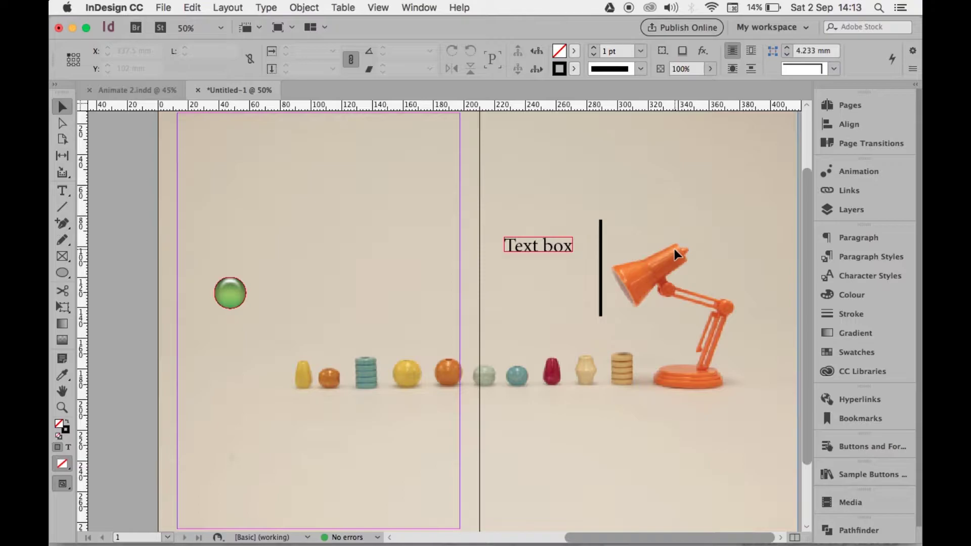
Switch to the Animate 2.indd document and preview its animations, triggering them with the blue arrow
left_click(126, 91)
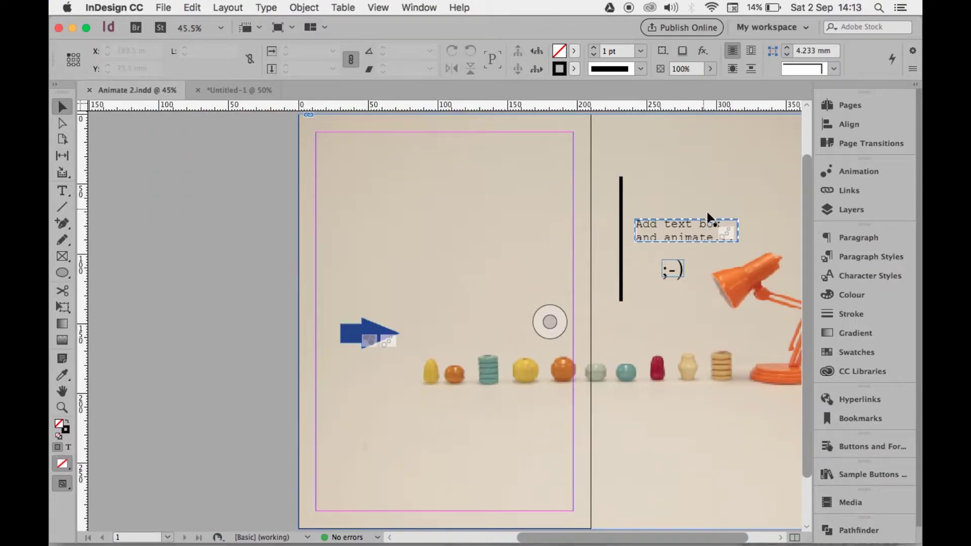
left_click(852, 175)
left_click(641, 529)
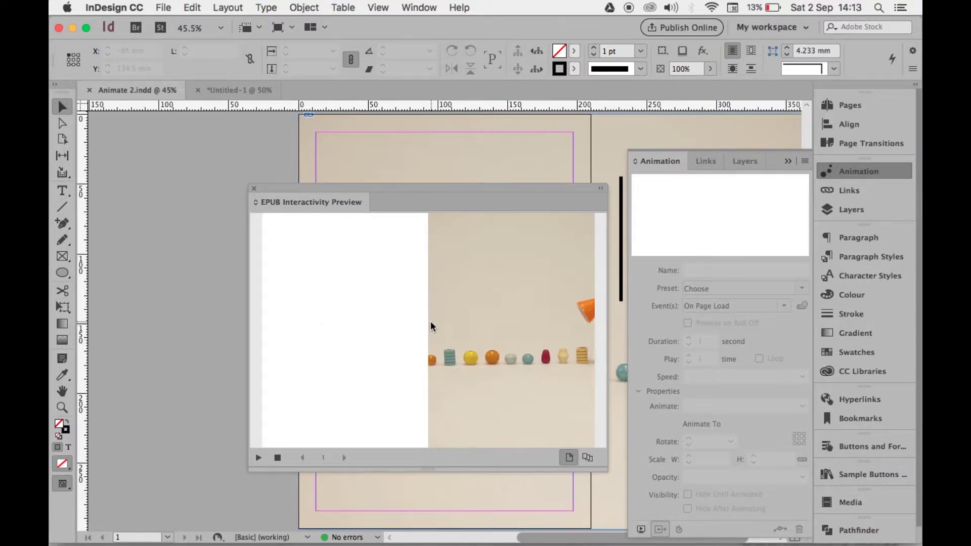
left_click(461, 339)
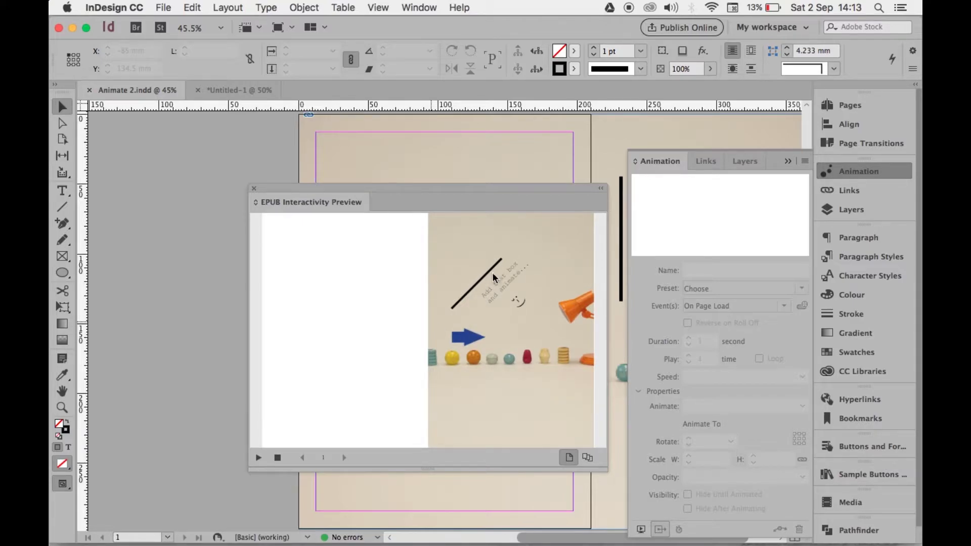
left_click(550, 161)
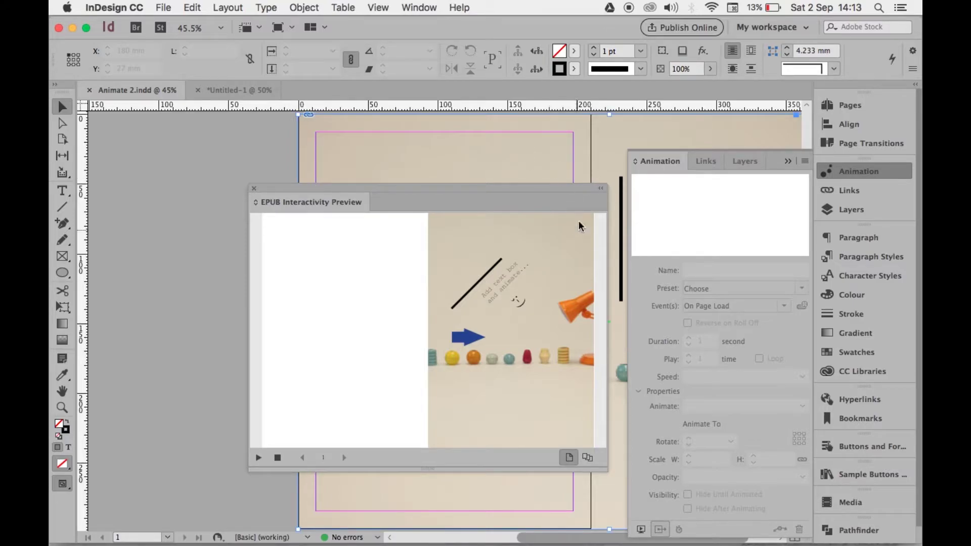
left_click(254, 188)
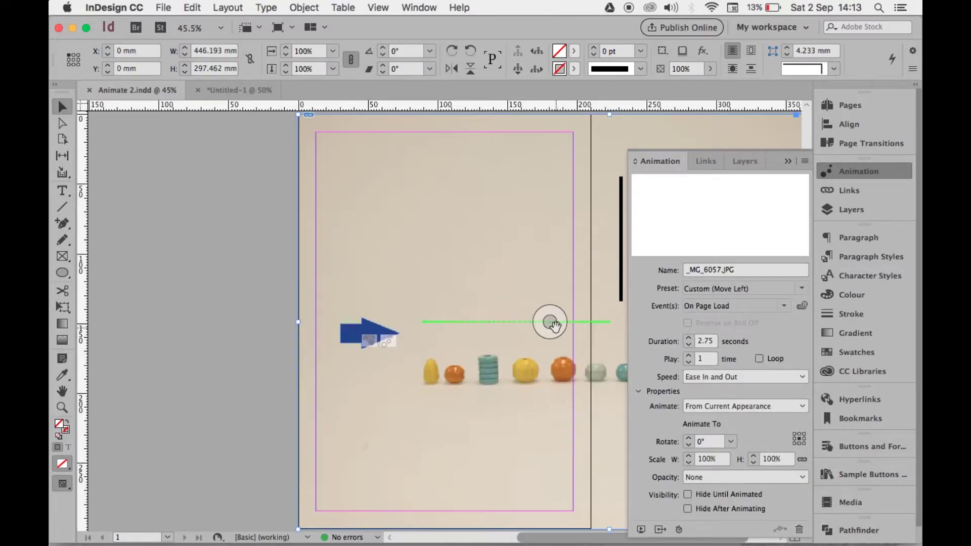
left_click_drag(588, 539, 680, 536)
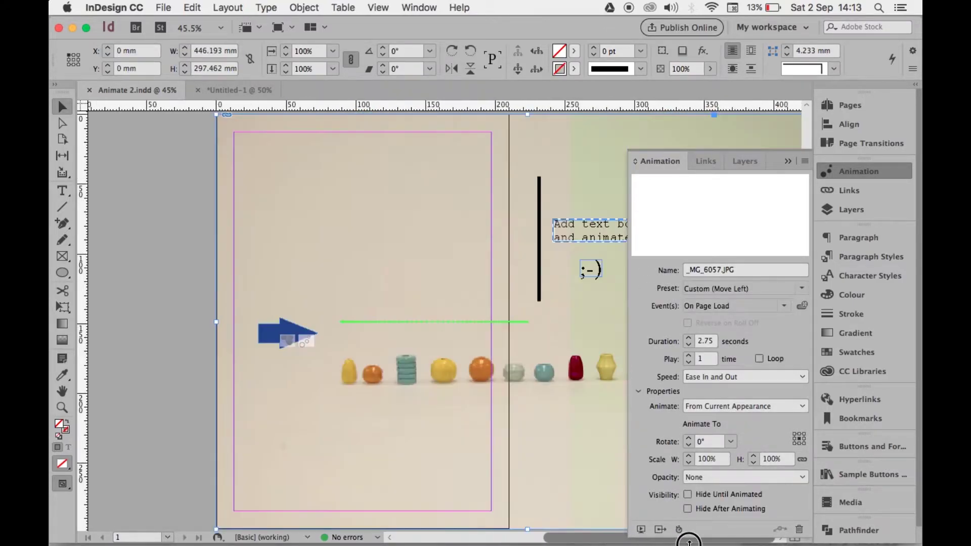
Compare the animation settings of the text box, the smiley and the vertical line, especially their rotation values
left_click(602, 235)
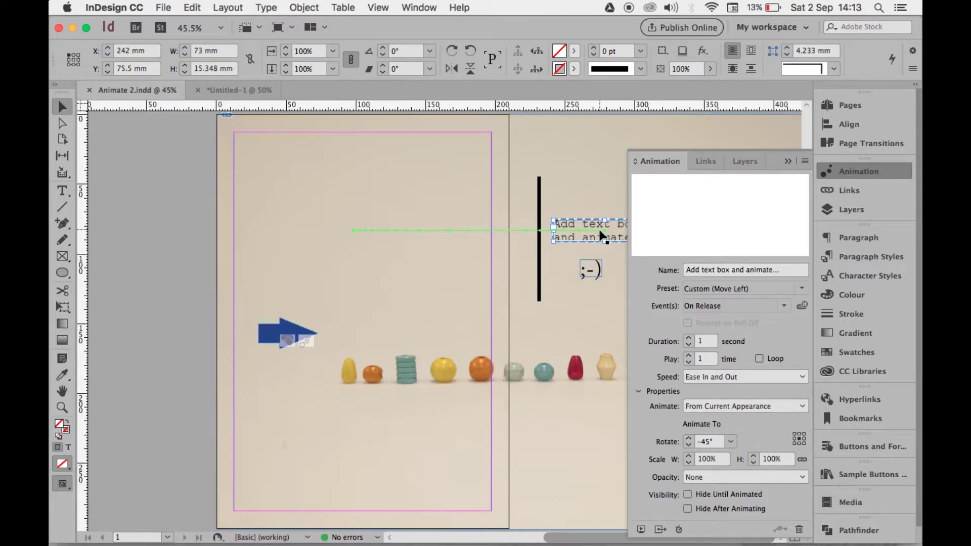
left_click(589, 271)
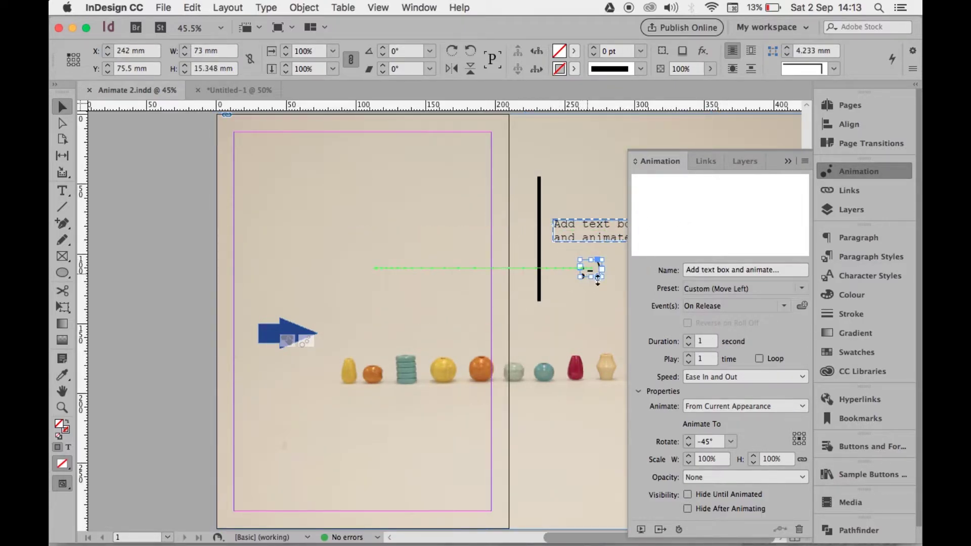
left_click(539, 244)
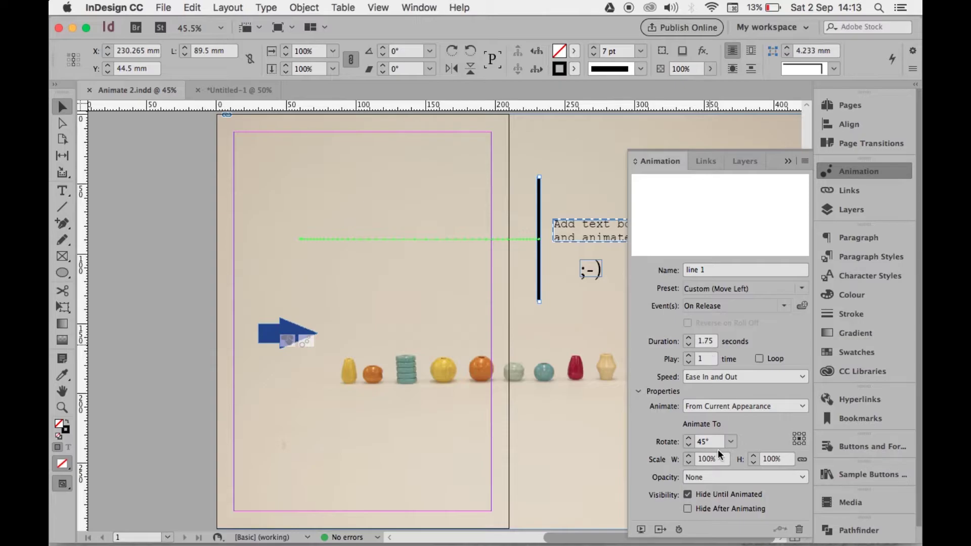
left_click(590, 271)
left_click(595, 239)
left_click(594, 267)
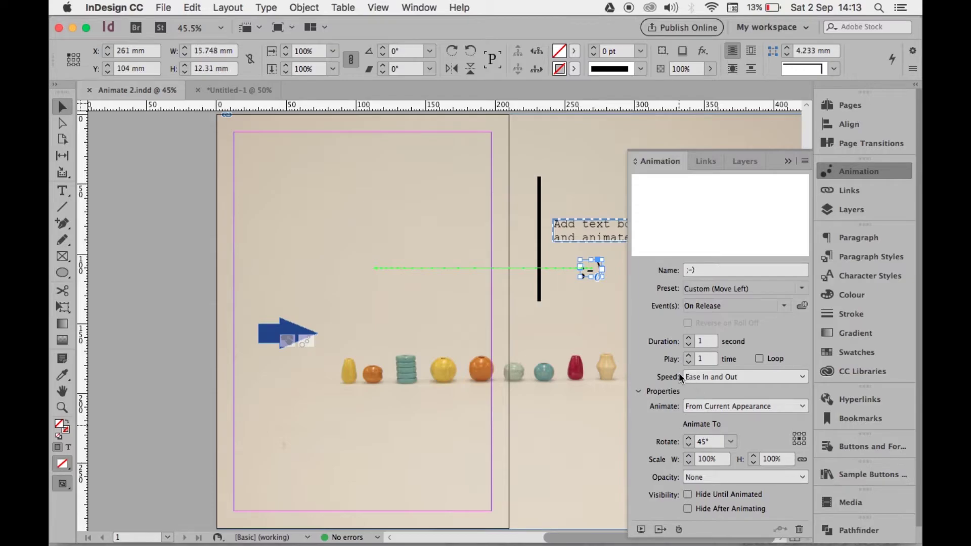
left_click(597, 233)
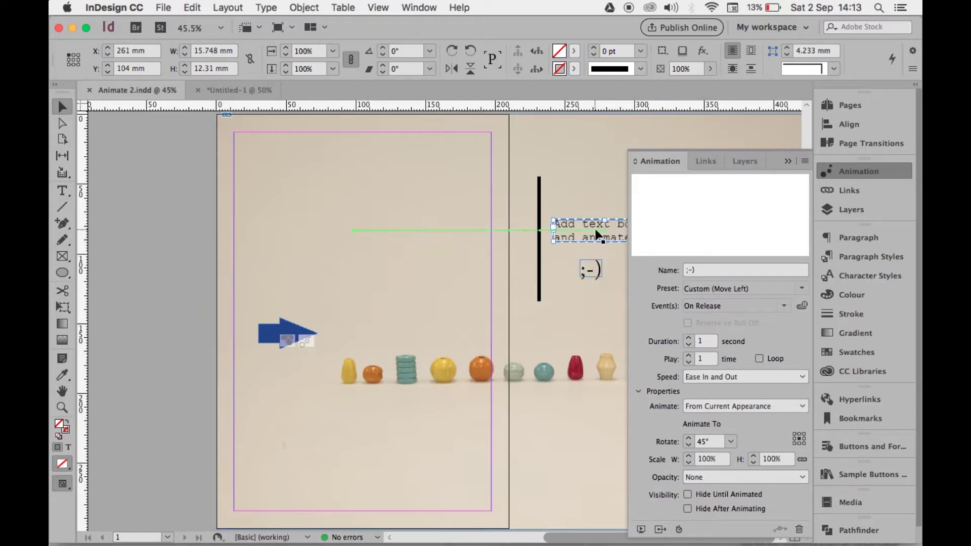
left_click(539, 231)
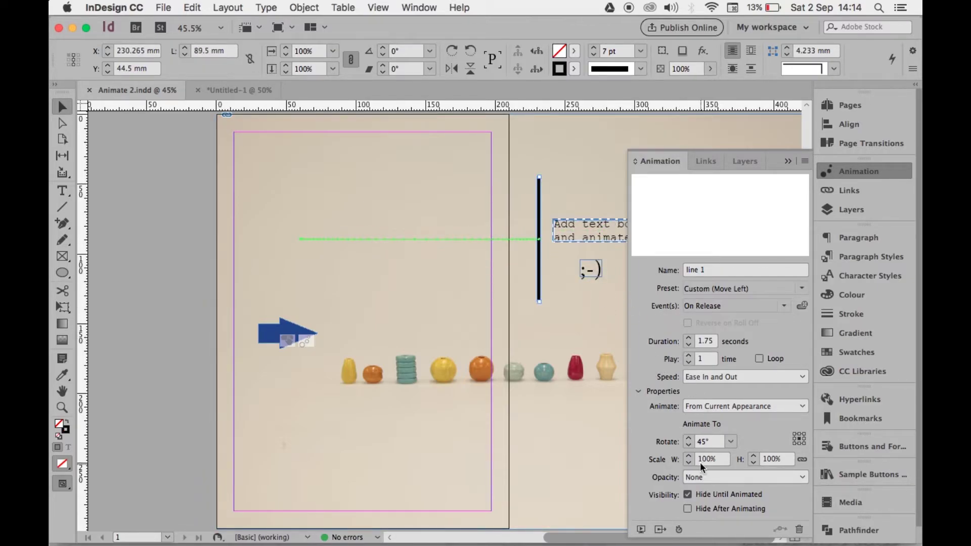
left_click(590, 271)
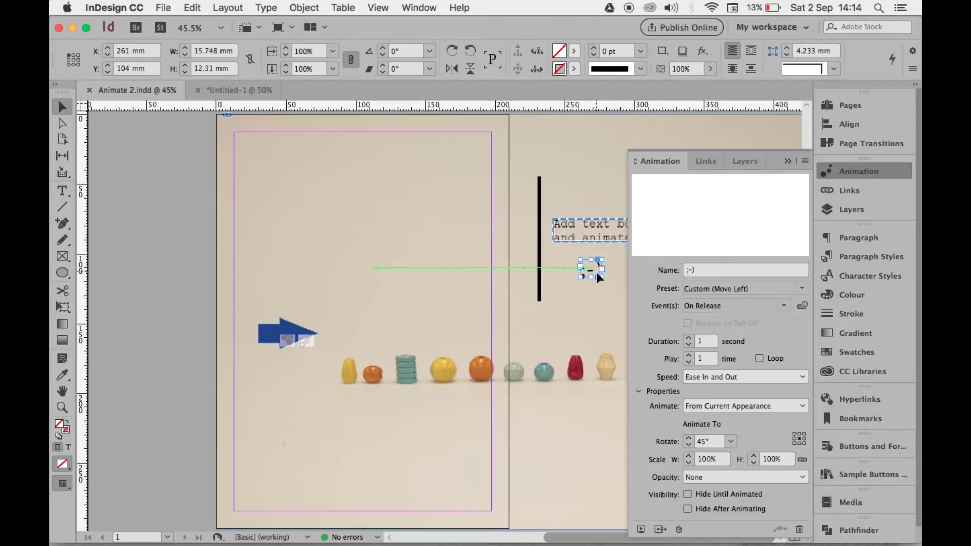
Set the animation rotation of the "Add text box and animate" text box to 45°
left_click(594, 240)
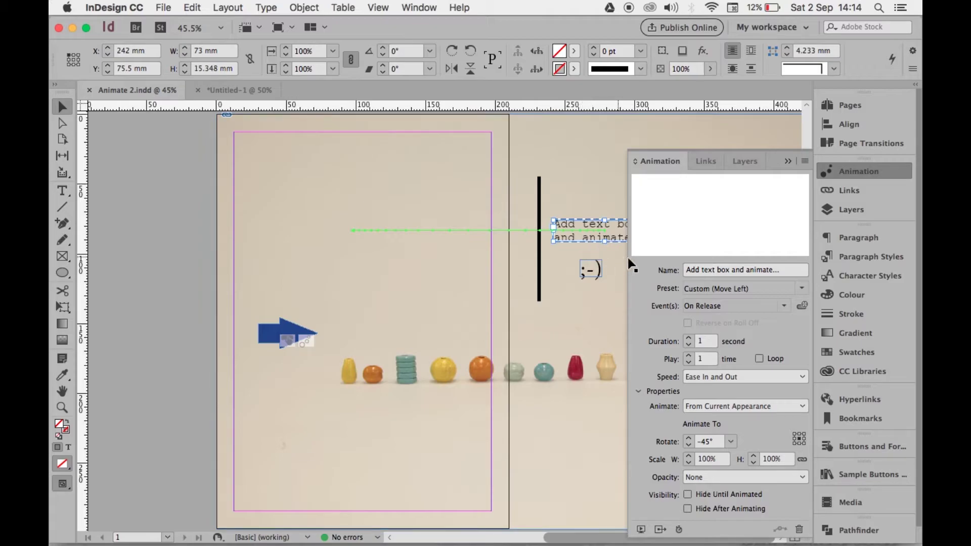
left_click(730, 441)
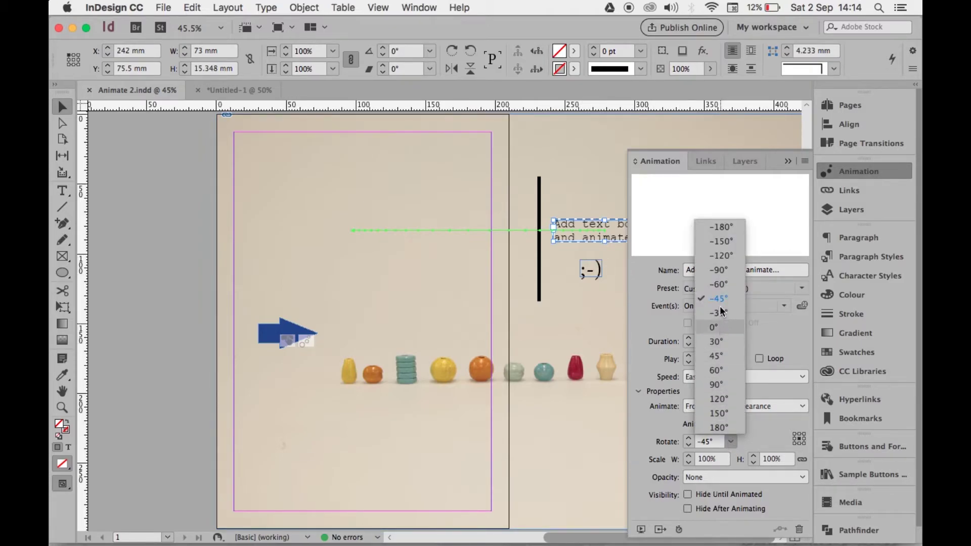
left_click(729, 360)
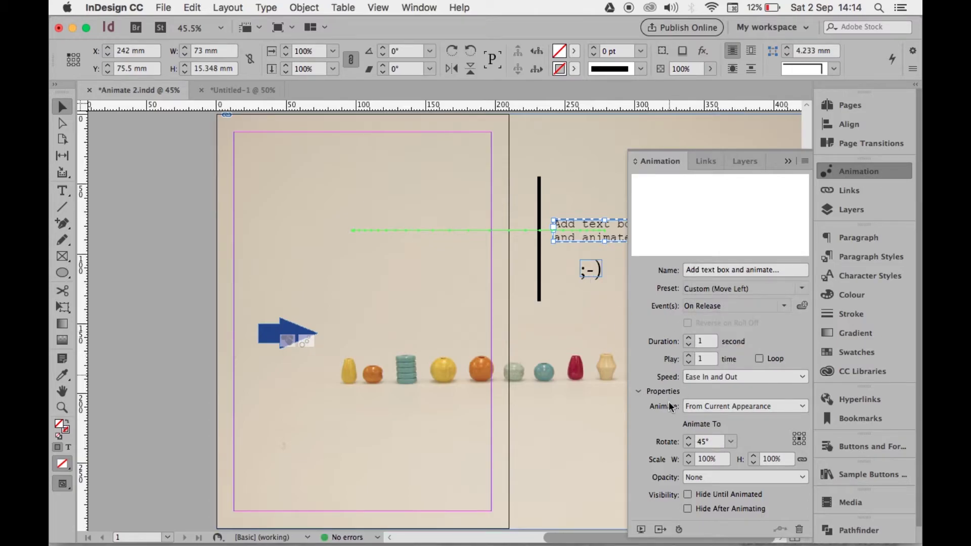
Preview the page, trigger the text box, smiley and line animations with the blue arrow, and close the preview
left_click(643, 530)
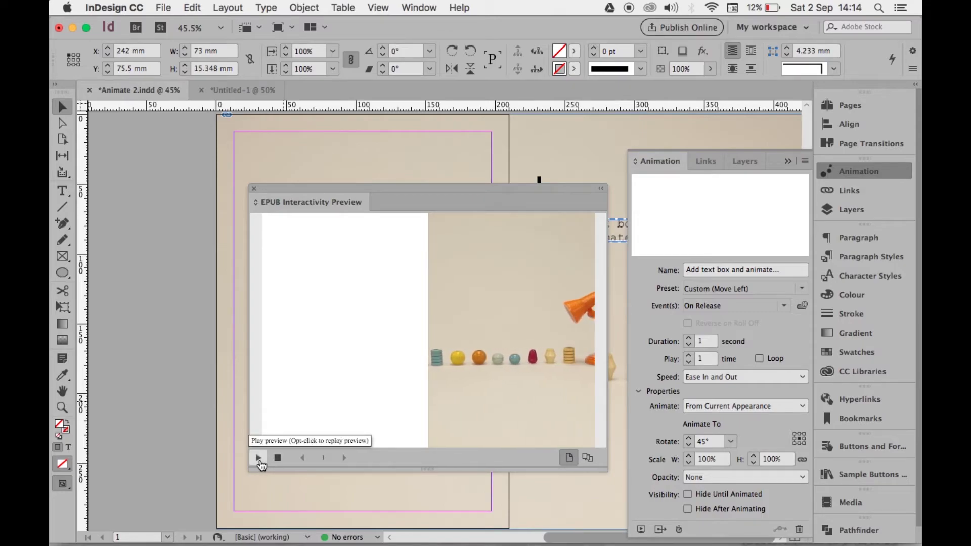
left_click(259, 458)
left_click(466, 338)
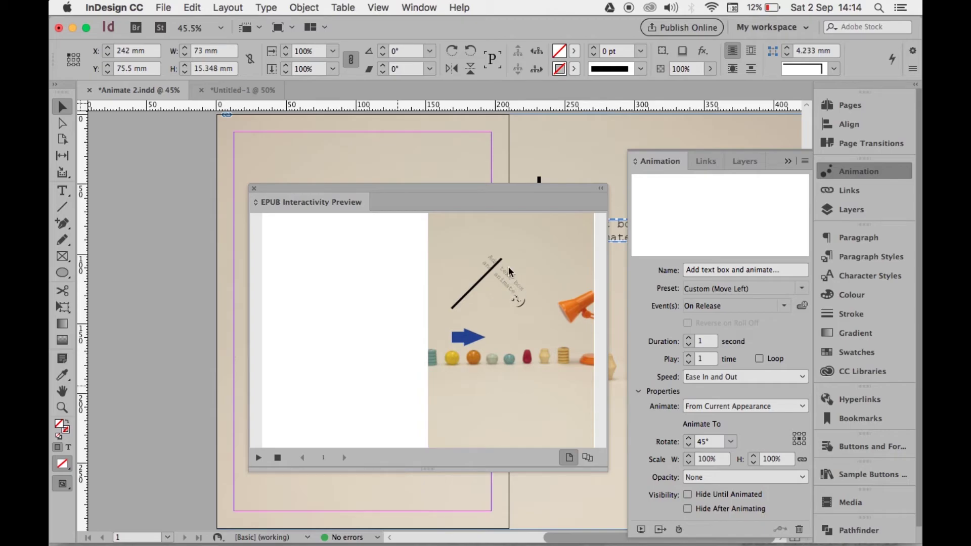
left_click(254, 188)
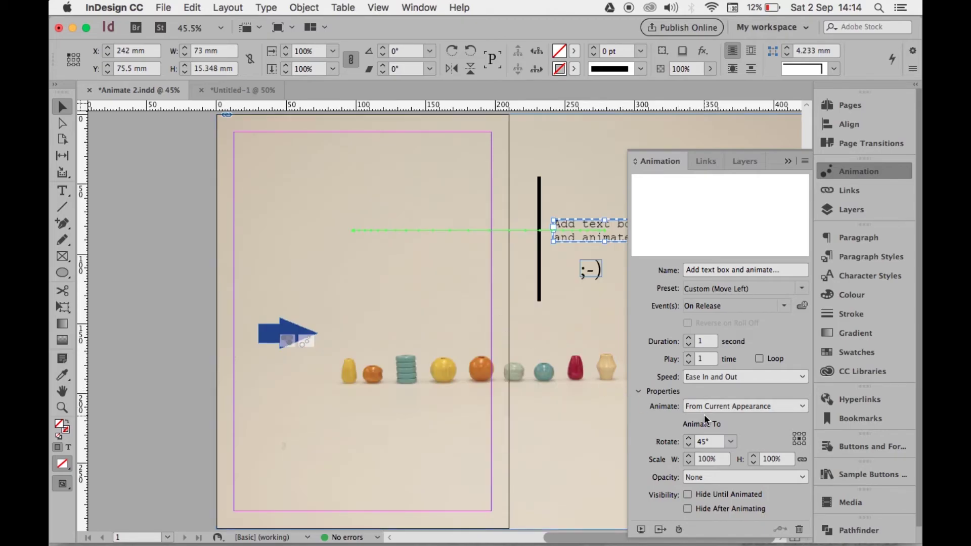
Set the text box's animation rotation to -45° and collapse the animation settings to reveal the whole layout
left_click(731, 442)
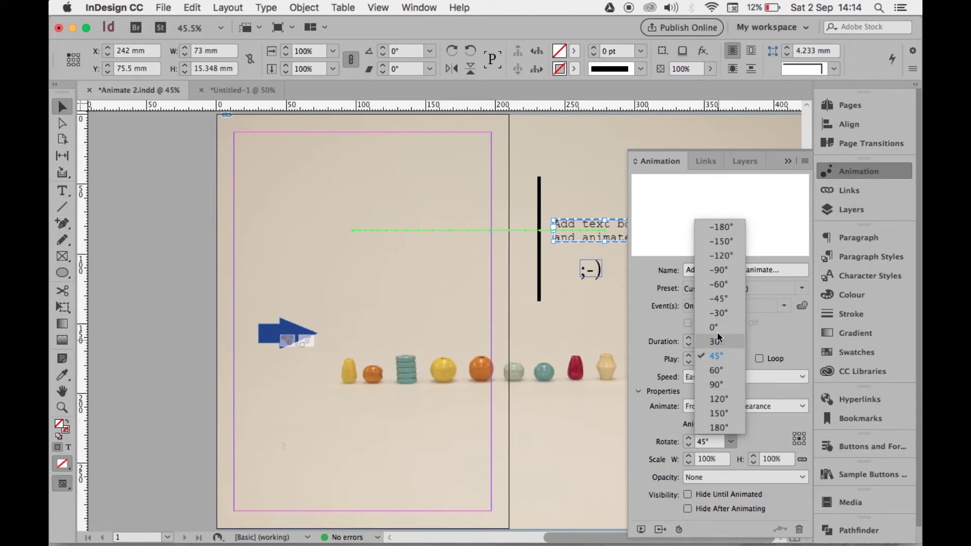
left_click(720, 298)
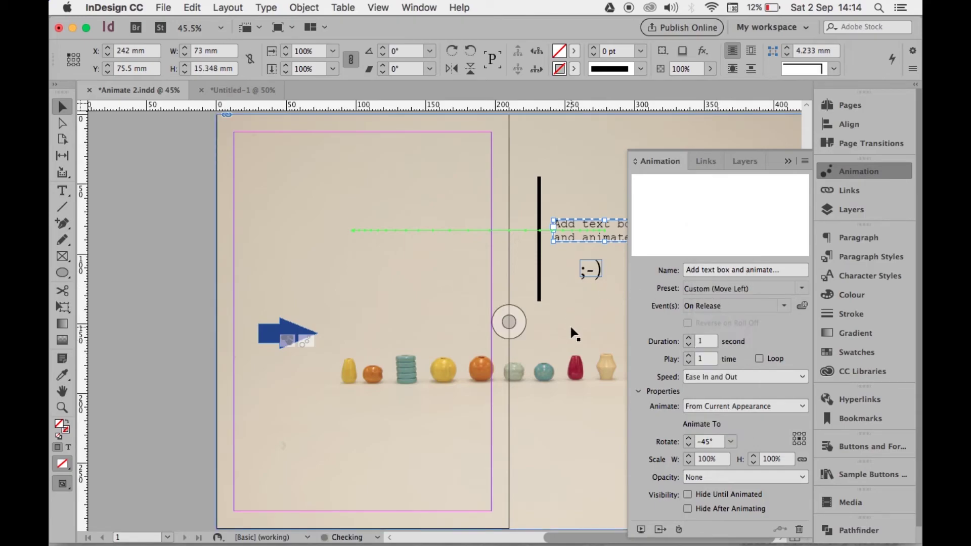
left_click(788, 162)
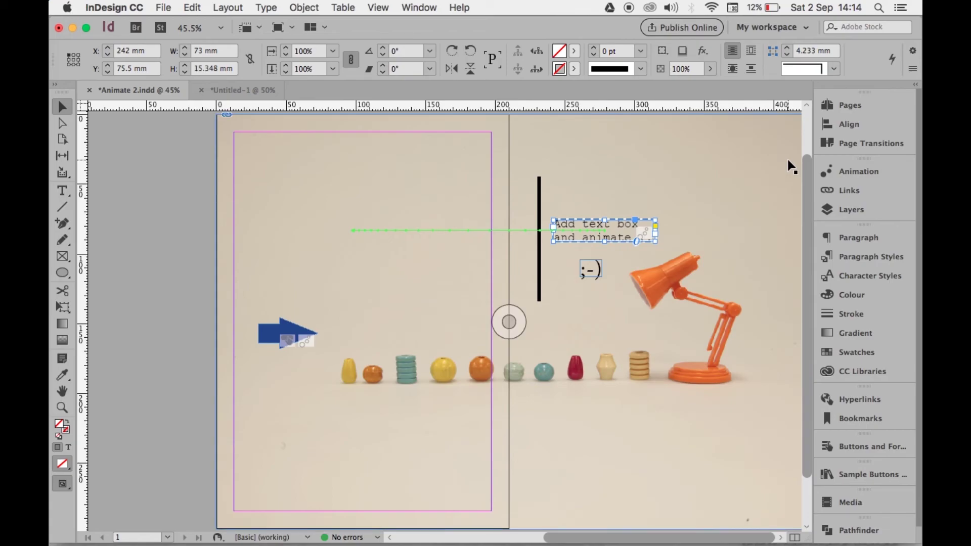